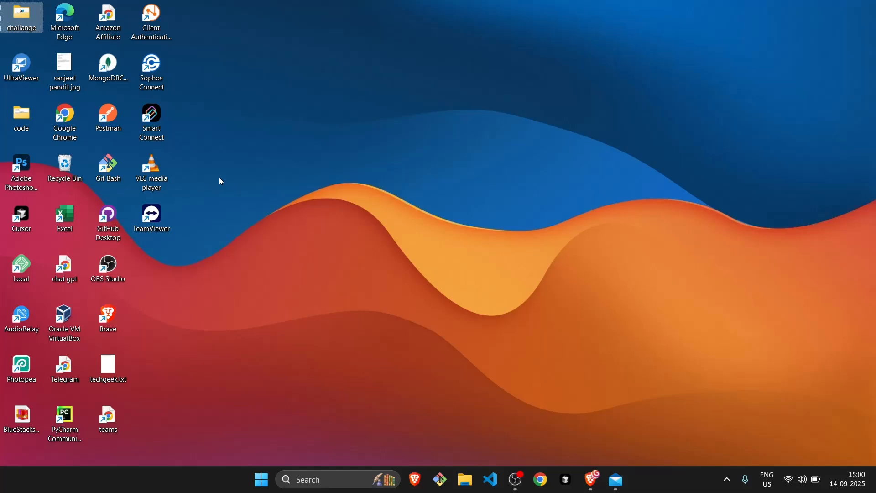
Switch to the browser, open the n8n cloud instance from the n8n dashboard, and create a new workflow.
key("alt+Tab")
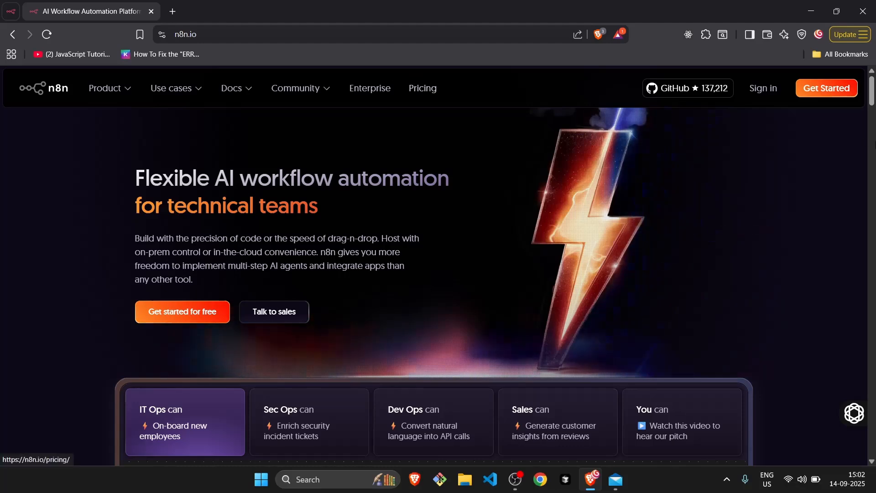
left_click(828, 91)
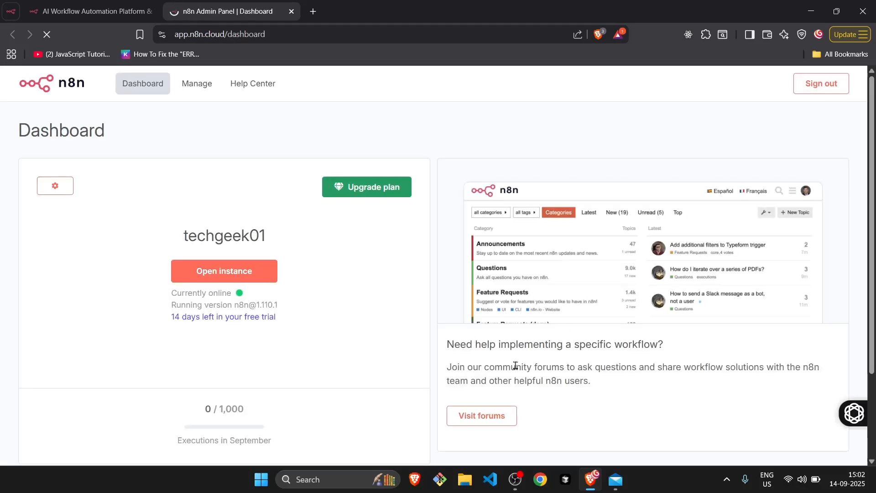
left_click(222, 273)
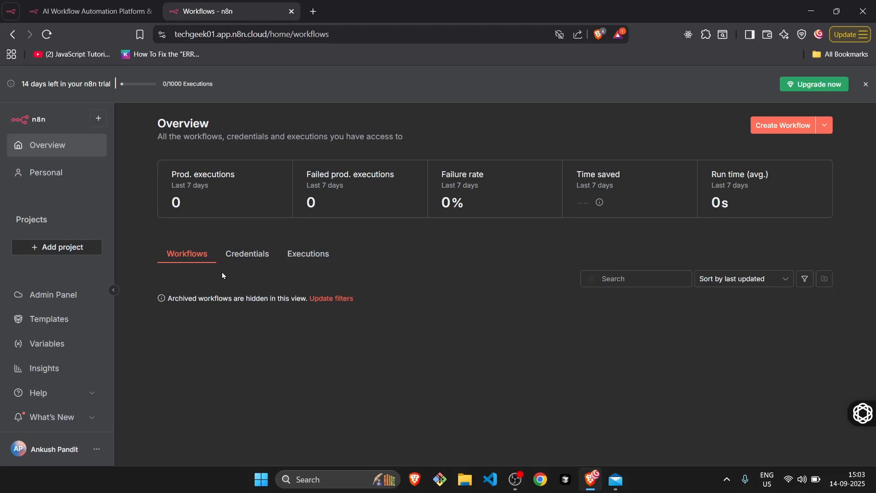
left_click(783, 130)
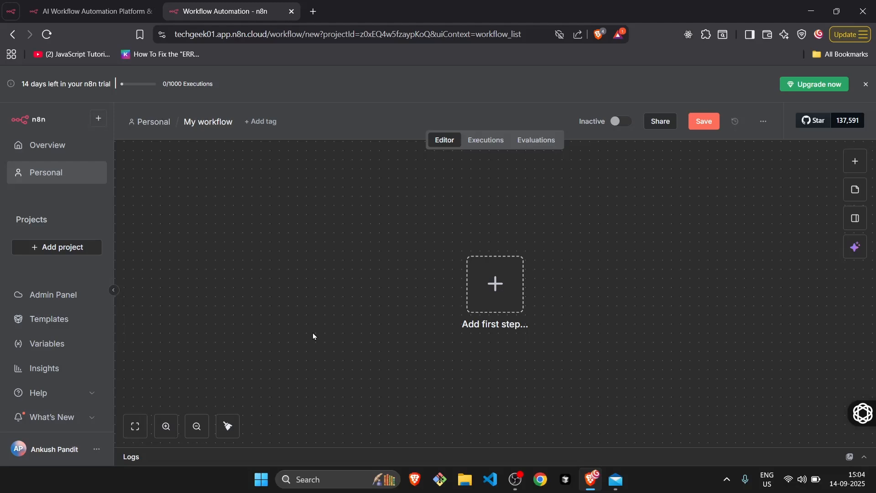
Add a Google Gemini node with the "Message a model" action as the workflow's first step.
left_click(497, 284)
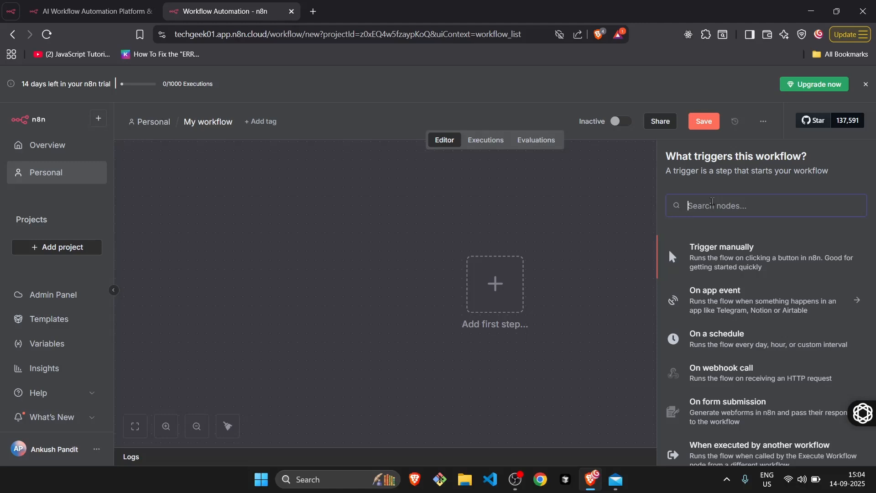
left_click(526, 303)
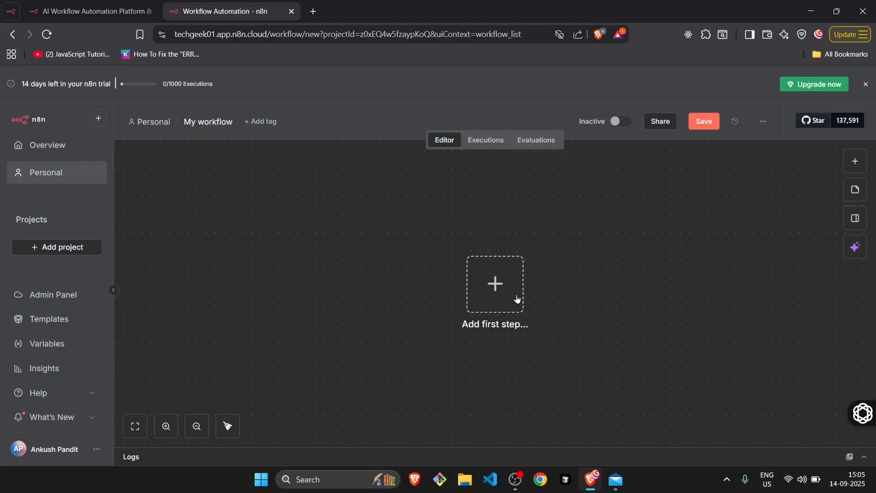
left_click(516, 299)
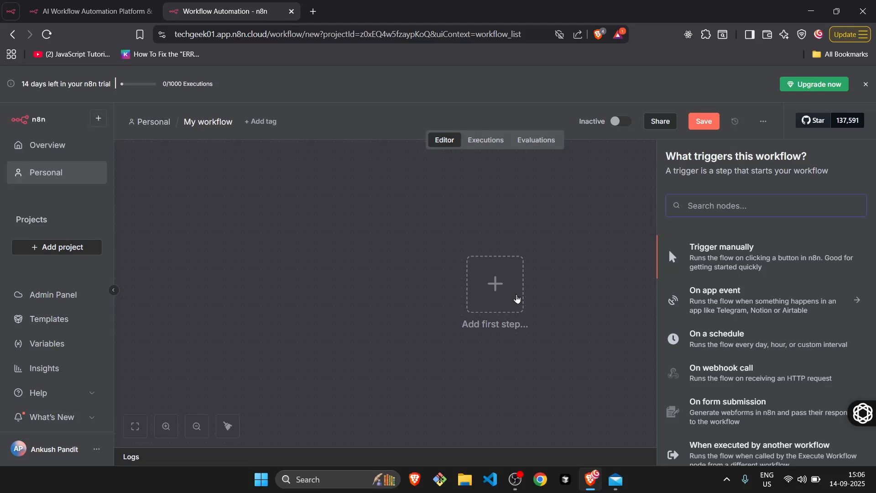
type("gemini")
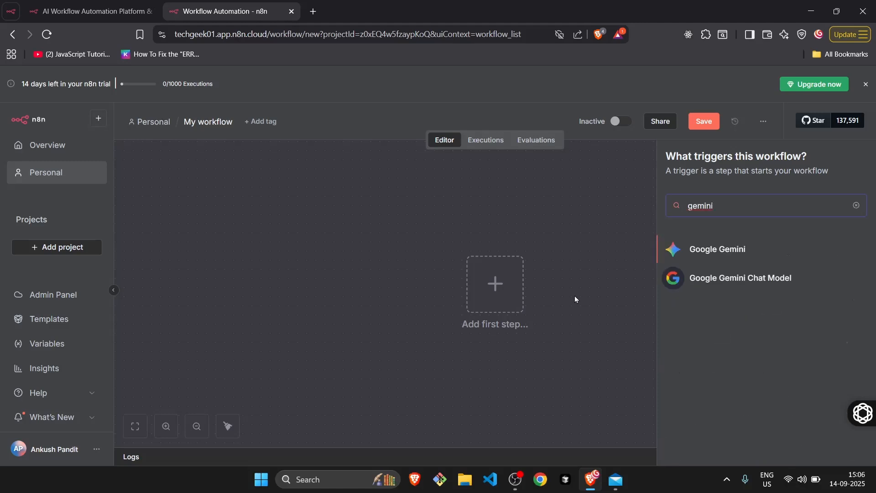
left_click(715, 254)
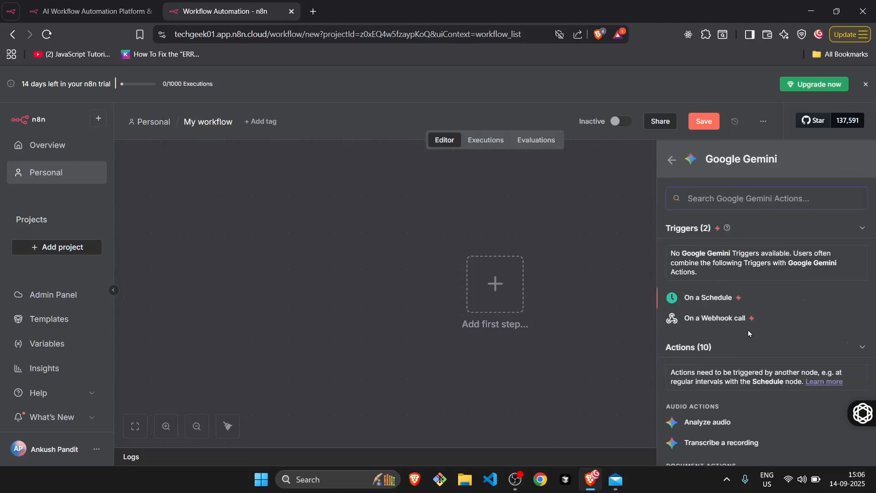
scroll(748, 333, "down", 4)
scroll(748, 333, "down", 1)
scroll(748, 333, "up", 1)
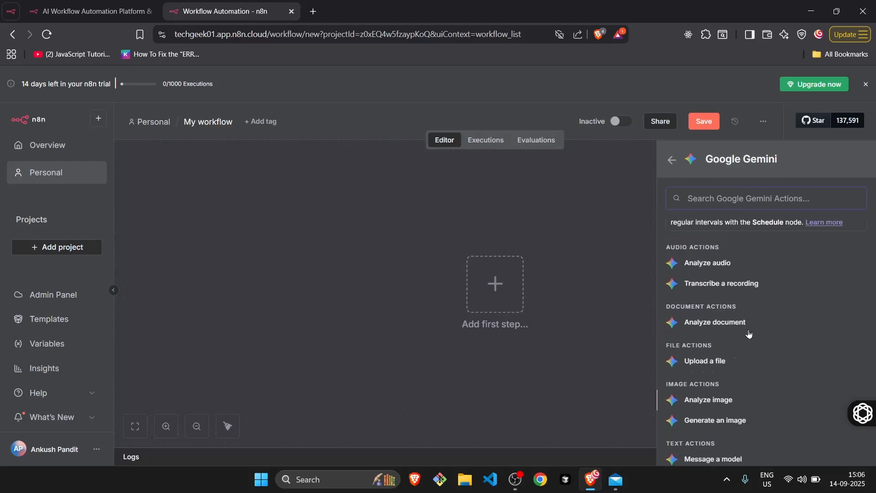
scroll(748, 333, "up", 2)
scroll(748, 333, "down", 3)
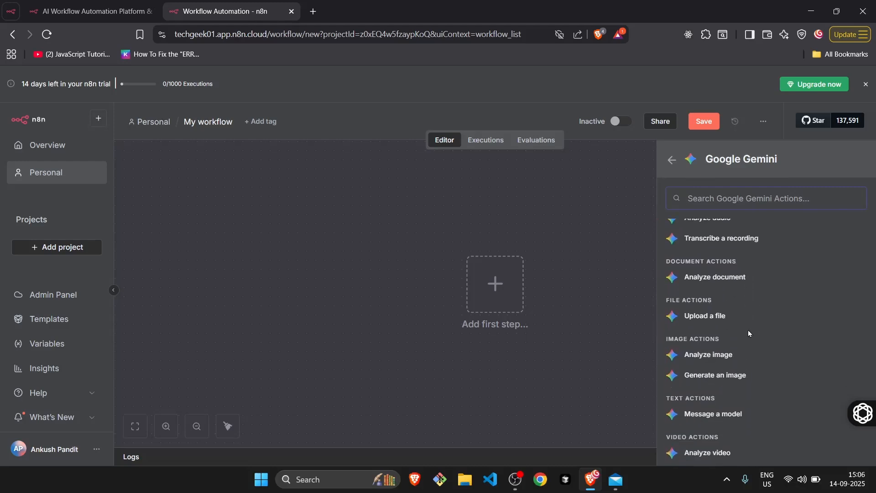
scroll(748, 330, "down", 1)
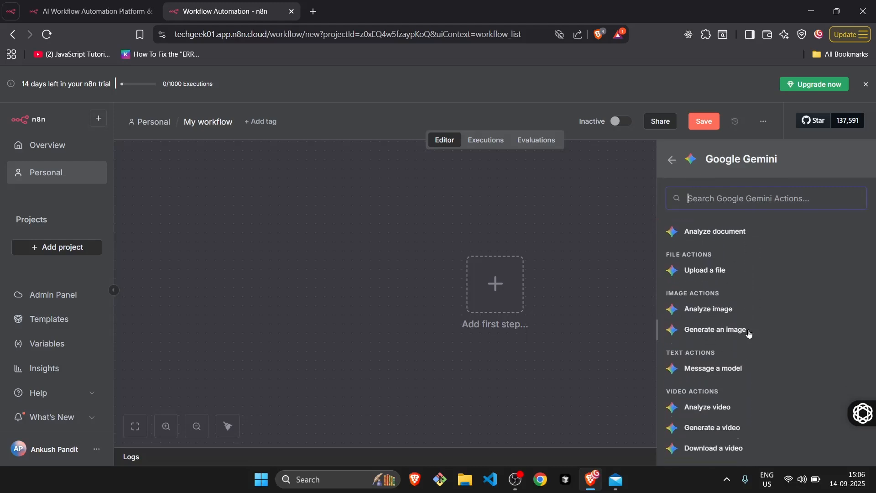
left_click(706, 370)
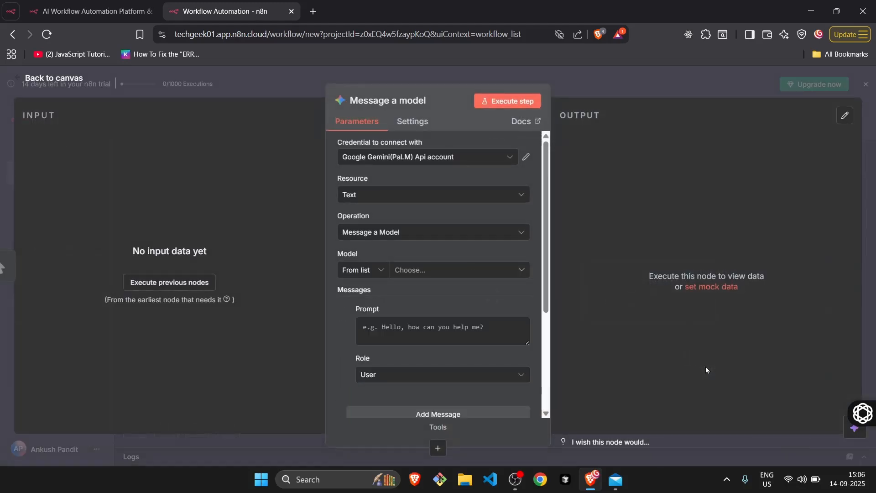
Open the node's Google Gemini(PaLM) Api account credential and review its host, API key and allowed domains fields.
left_click(462, 164)
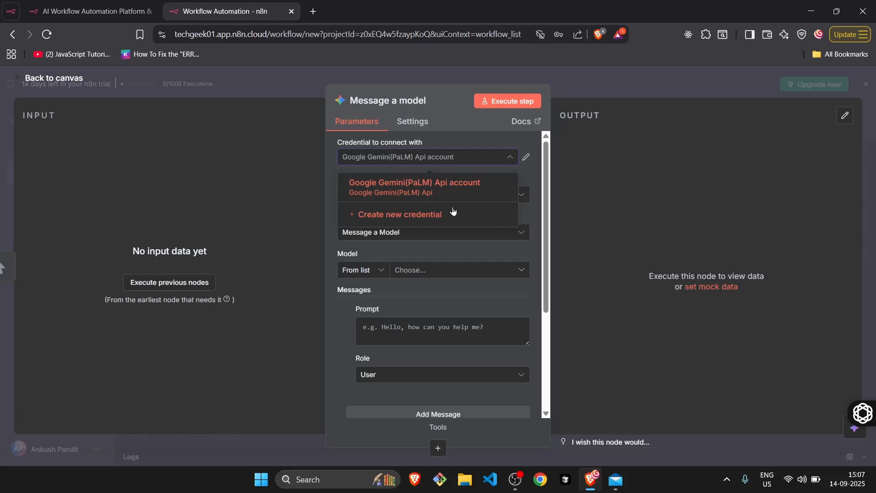
left_click(526, 164)
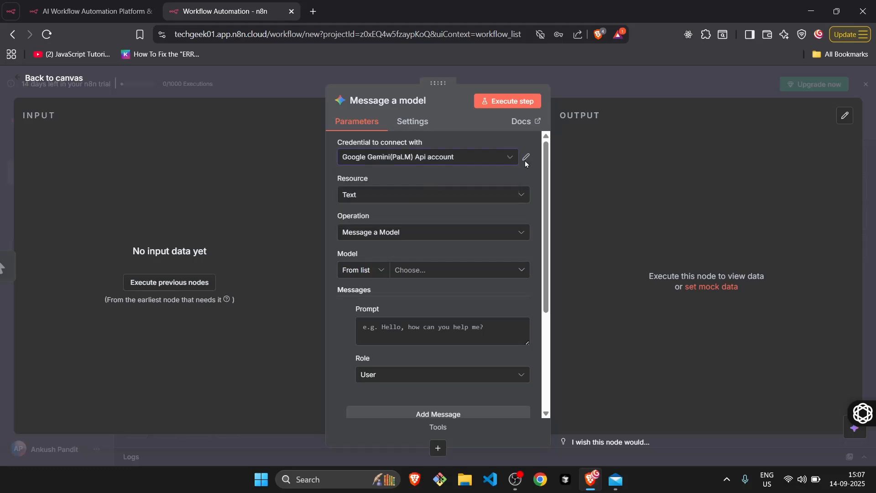
left_click(526, 161)
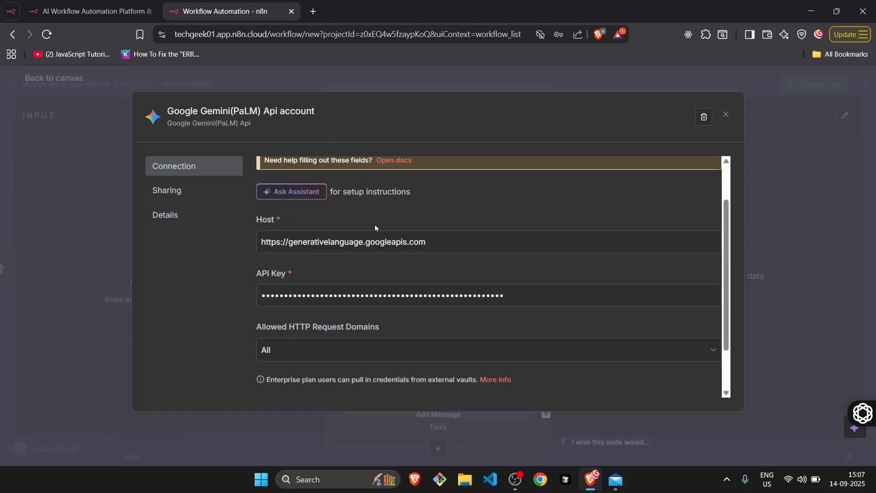
scroll(375, 228, "down", 1)
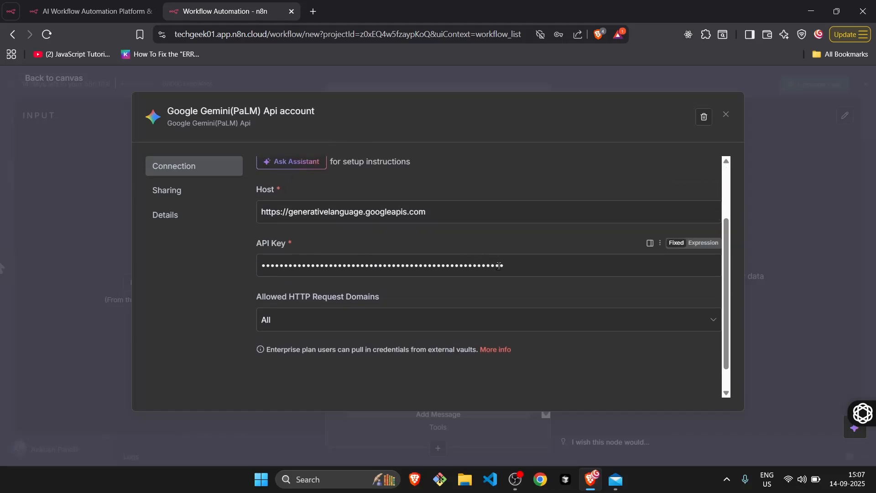
scroll(507, 265, "up", 3)
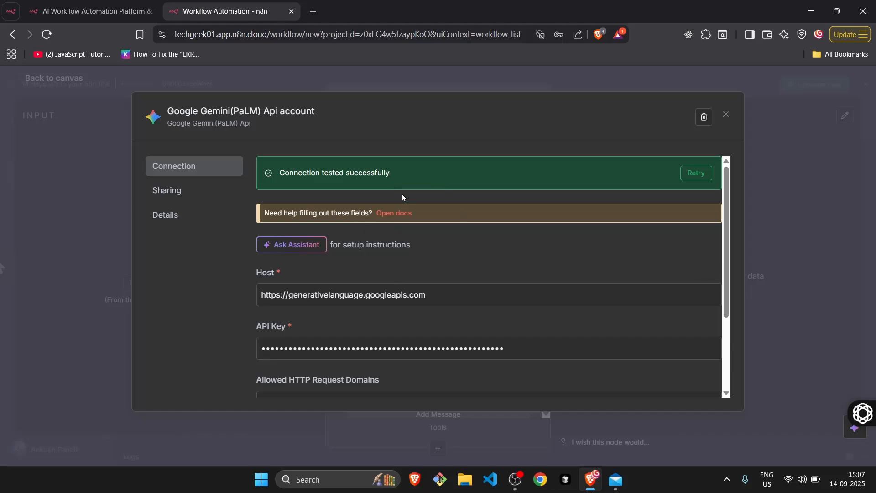
scroll(281, 340, "down", 3)
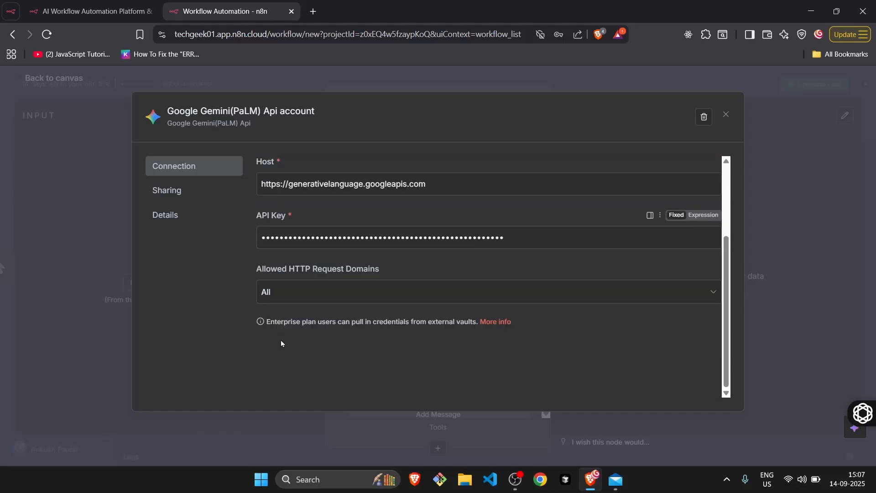
scroll(299, 261, "up", 2)
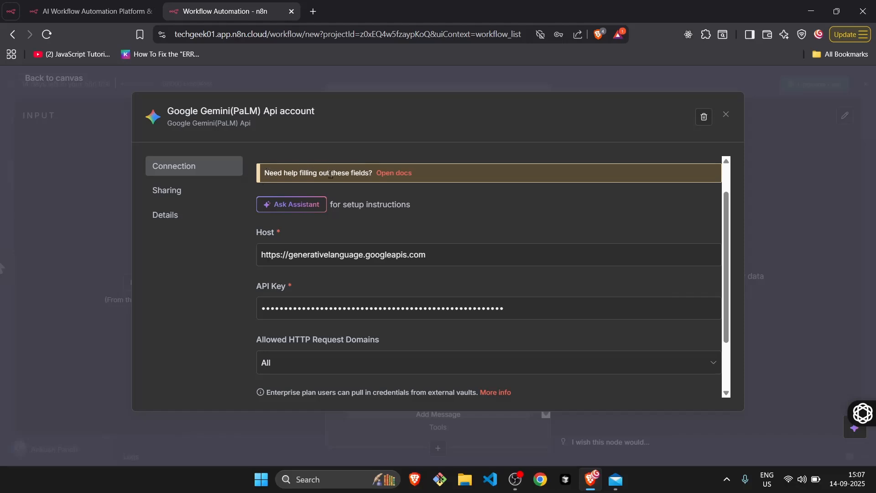
Open the credential's help documentation and read through the Google credentials page on authentication methods and compatible nodes.
left_click(389, 175)
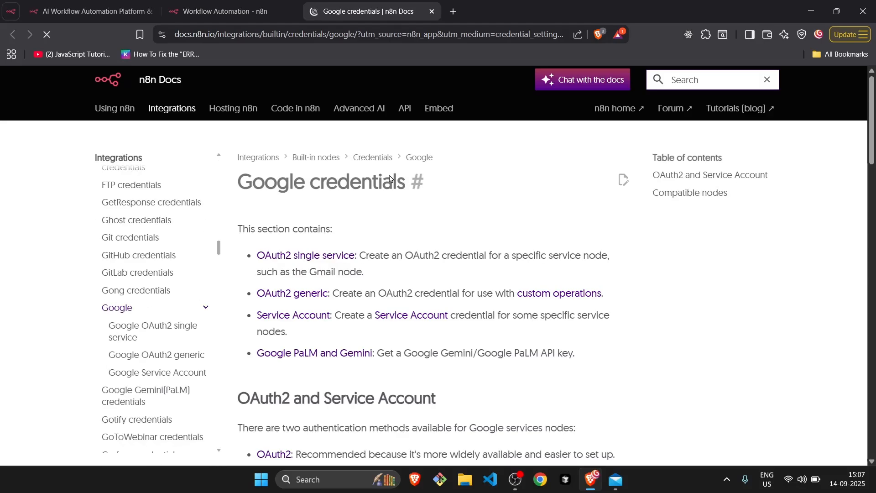
left_click(225, 5)
left_click(370, 11)
scroll(348, 242, "down", 4)
scroll(348, 242, "down", 7)
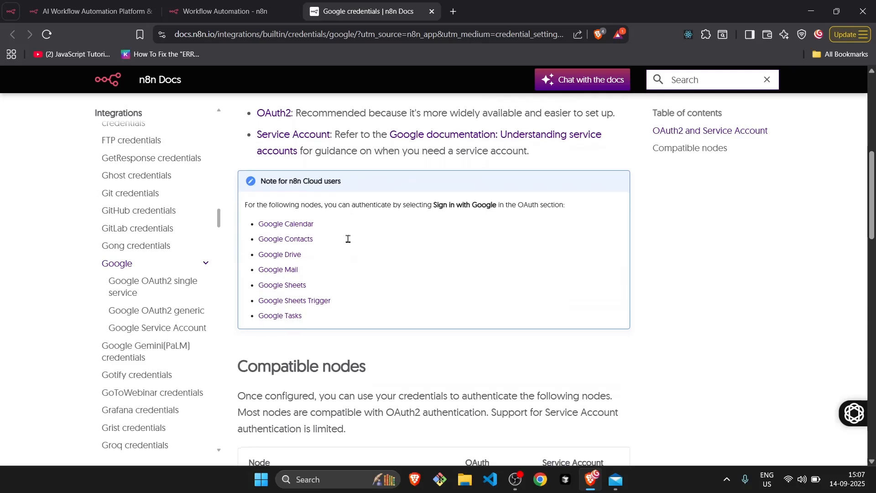
scroll(348, 238, "down", 18)
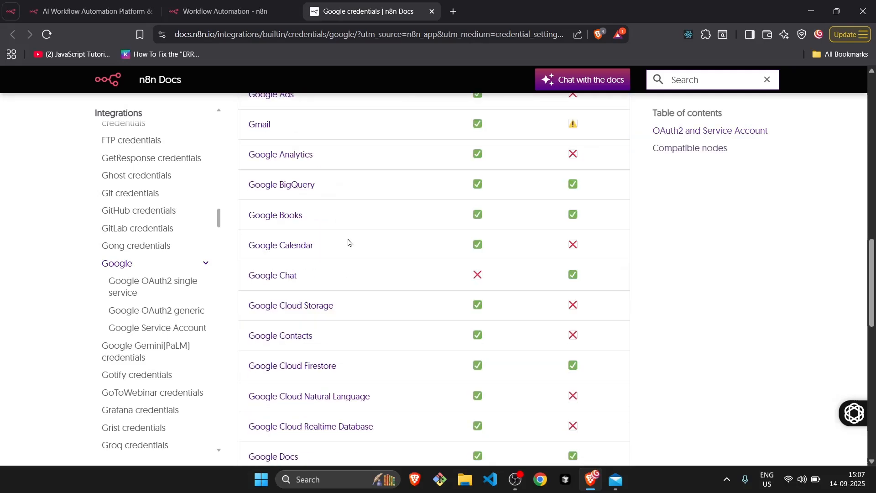
scroll(348, 242, "up", 20)
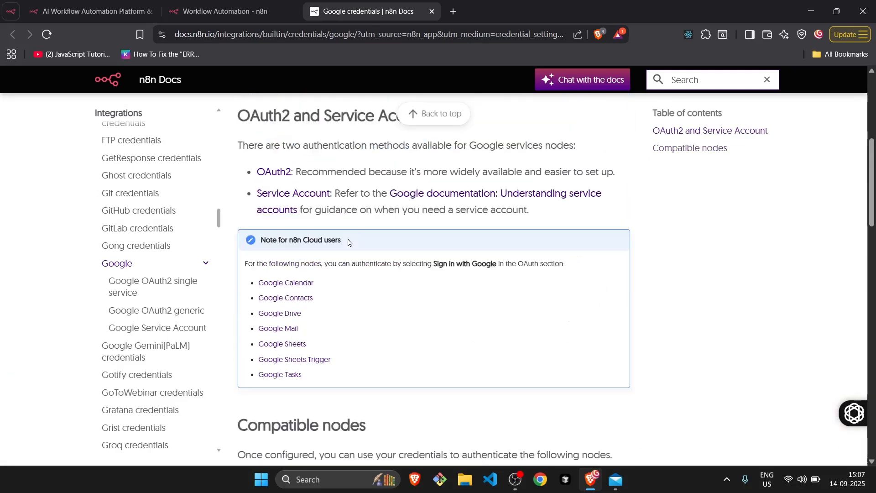
scroll(348, 239, "down", 10)
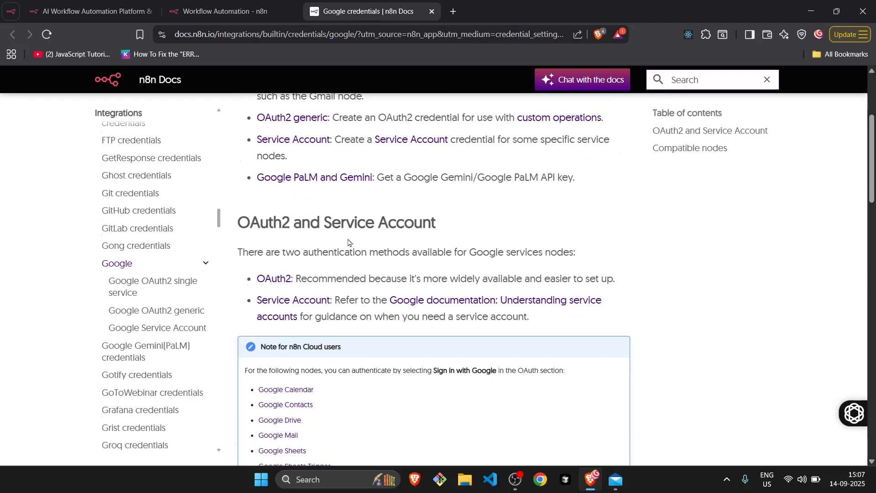
scroll(348, 242, "up", 10)
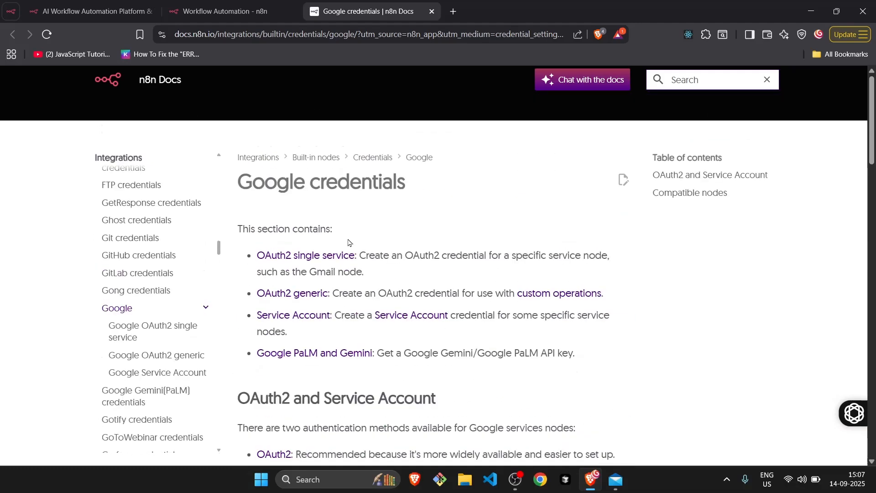
Search for "google studio ai" in a new browser tab and open Google AI Studio.
left_click(453, 11)
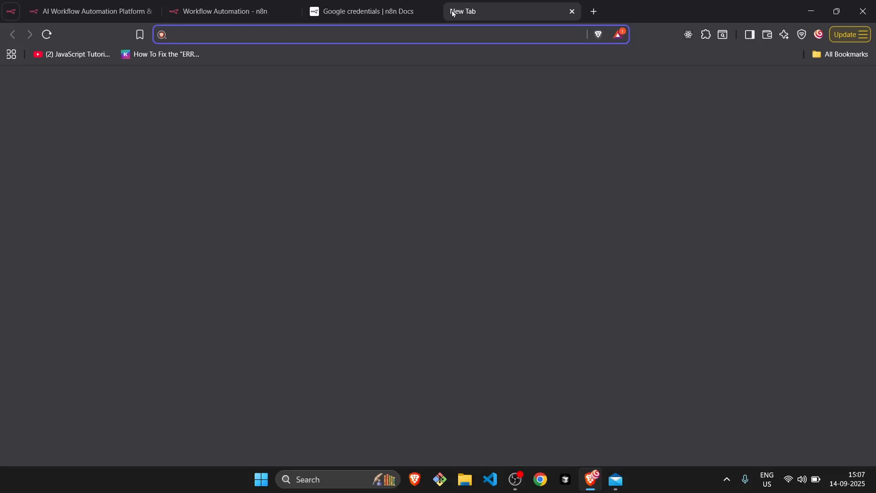
type("google studio ai")
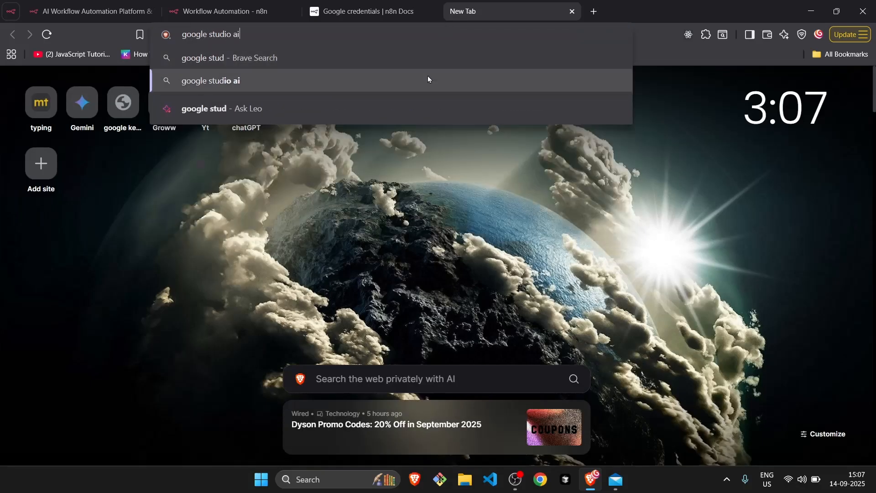
left_click(428, 77)
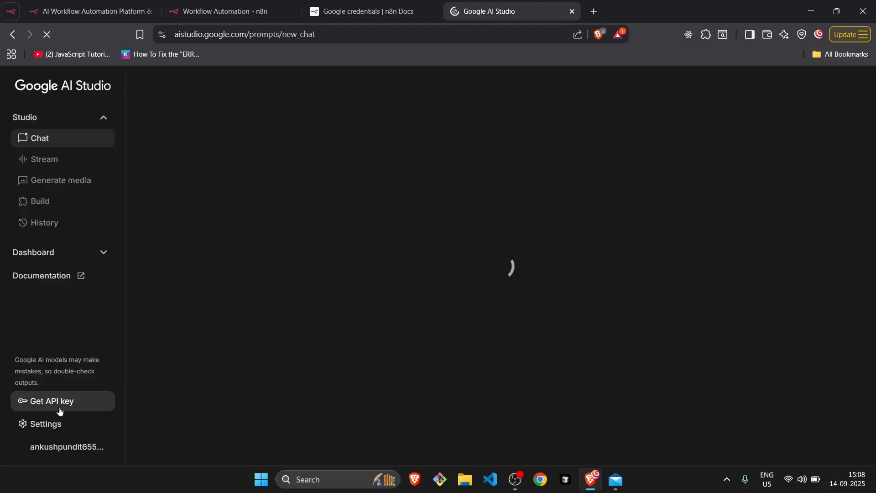
Consent to the Google APIs and Gemini API terms, opt in to email updates, and accept.
left_click(51, 404)
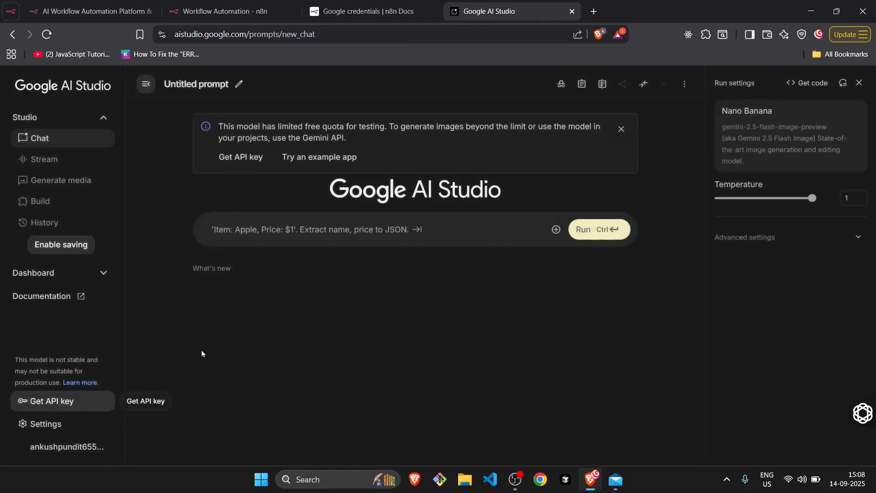
left_click(259, 299)
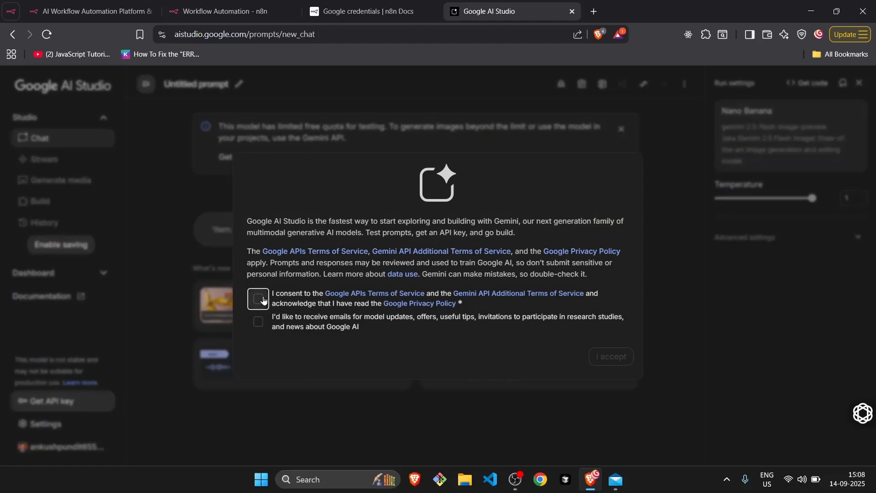
left_click(258, 321)
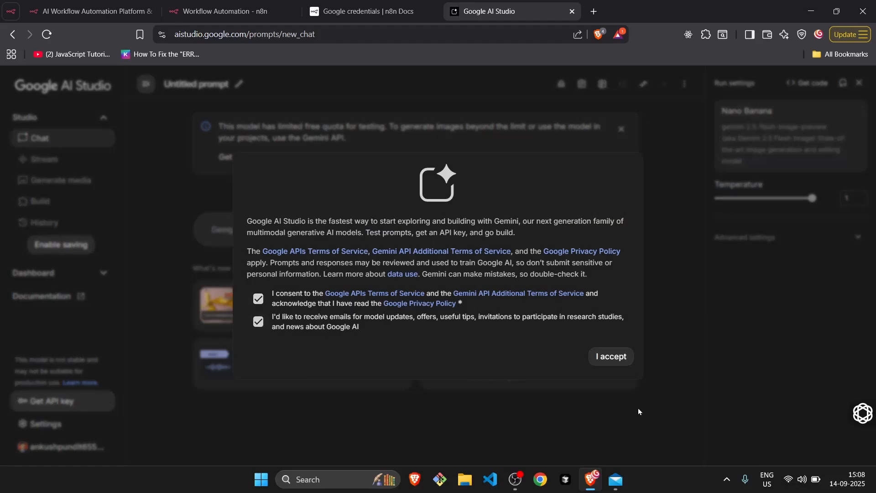
left_click(606, 358)
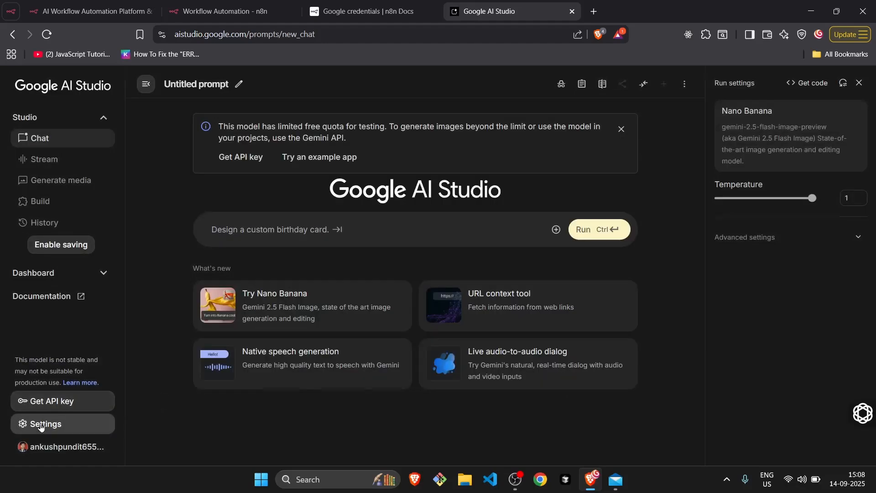
Open the API keys page and look over the quickstart code and the list of keys.
left_click(46, 405)
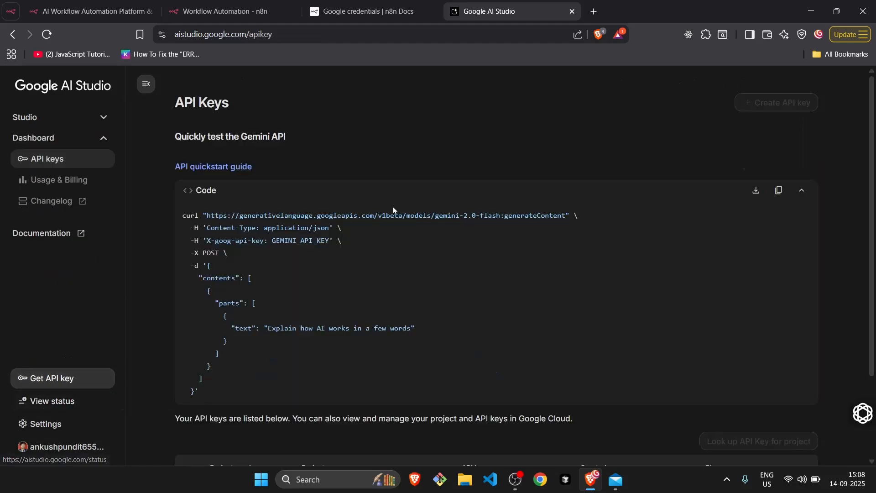
scroll(317, 294, "down", 3)
scroll(318, 297, "up", 3)
scroll(683, 236, "down", 3)
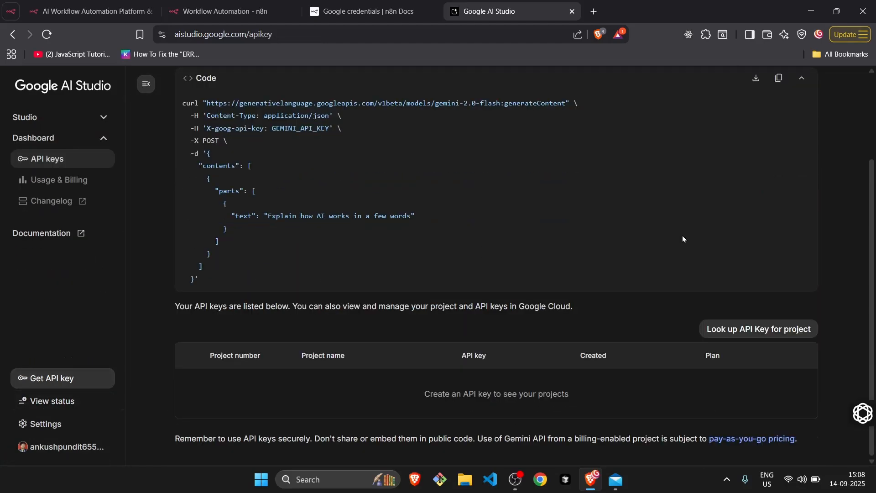
Open the API key creation dialog, look over the available Google Cloud projects, and close it without creating a key.
scroll(683, 236, "up", 3)
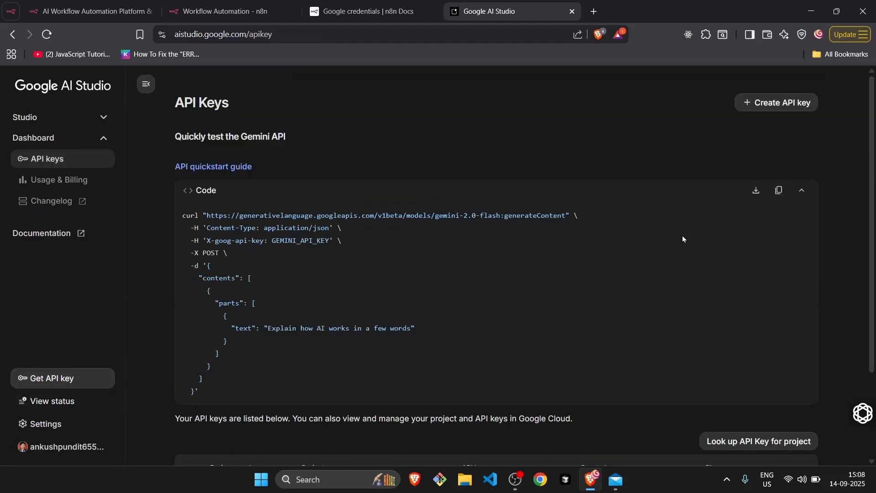
left_click(770, 104)
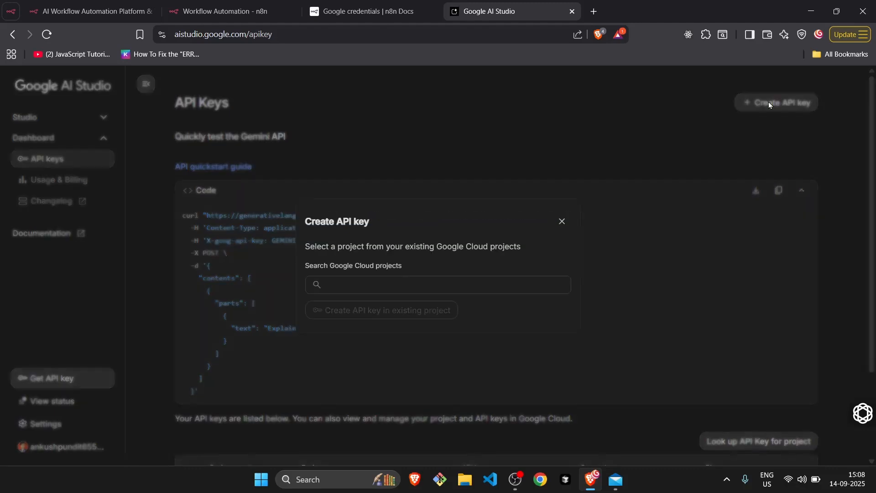
left_click(361, 263)
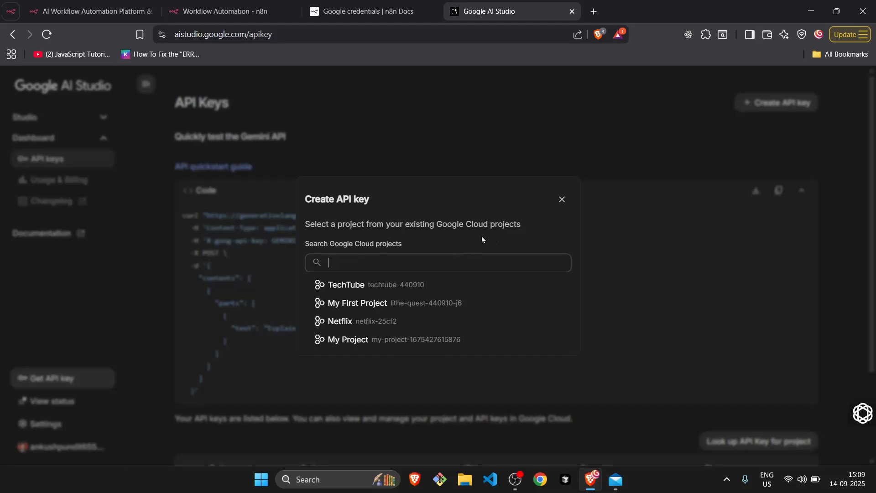
left_click(563, 201)
scroll(562, 204, "down", 2)
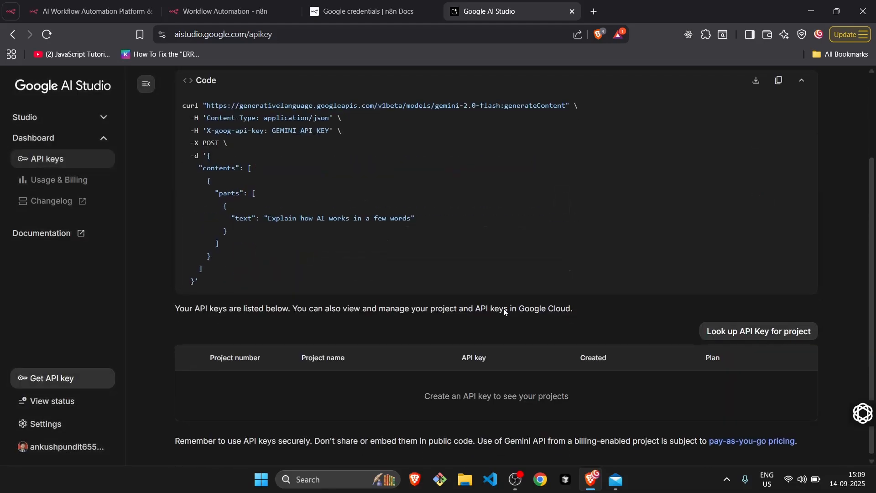
scroll(504, 313, "up", 2)
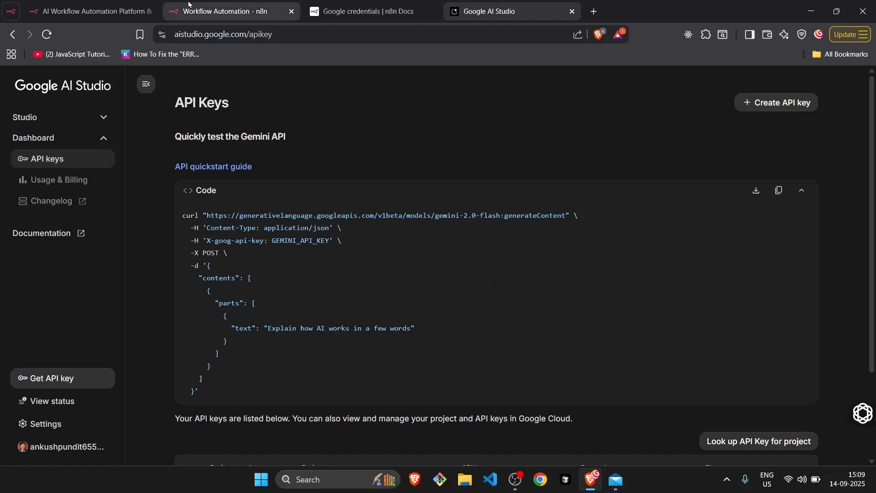
Switch to the n8n Google credentials documentation and review the authentication methods and compatible nodes table again.
left_click(36, 6)
left_click(7, 9)
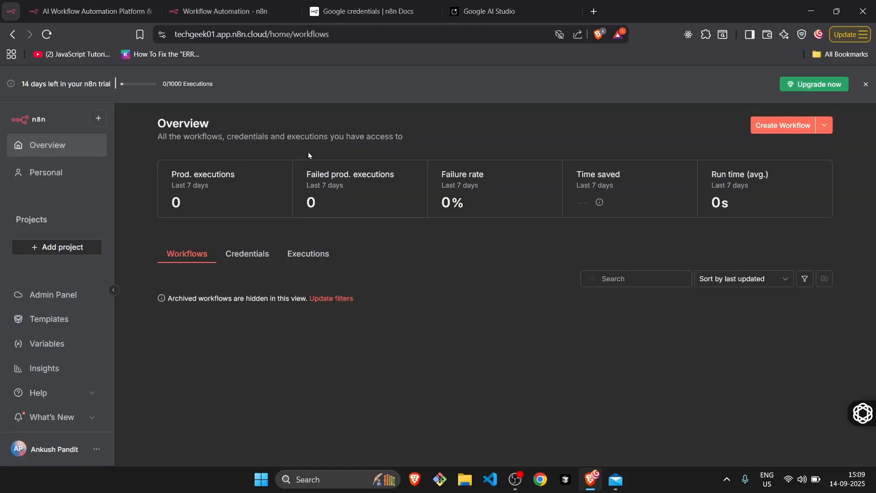
left_click(215, 8)
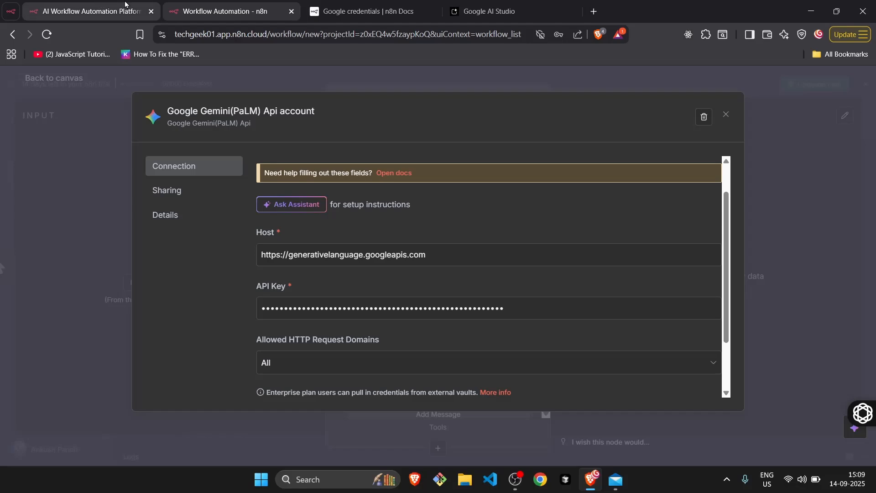
left_click(335, 8)
scroll(352, 360, "down", 5)
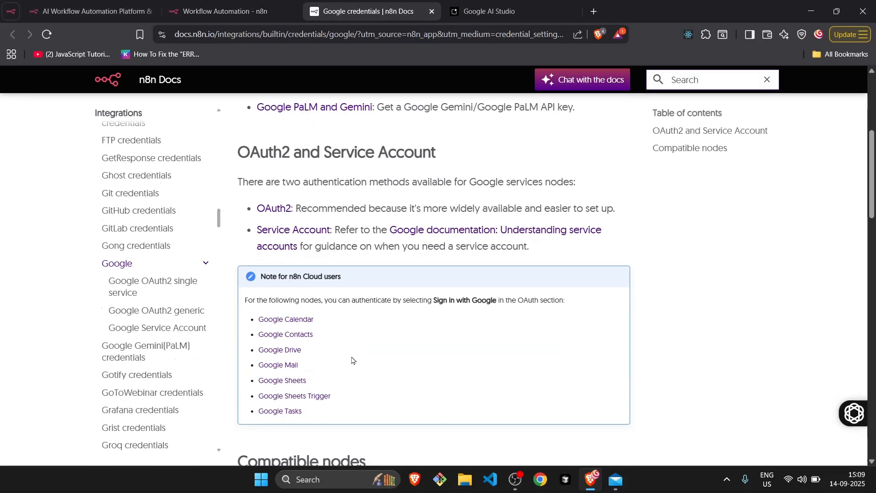
scroll(352, 360, "down", 15)
scroll(351, 360, "down", 8)
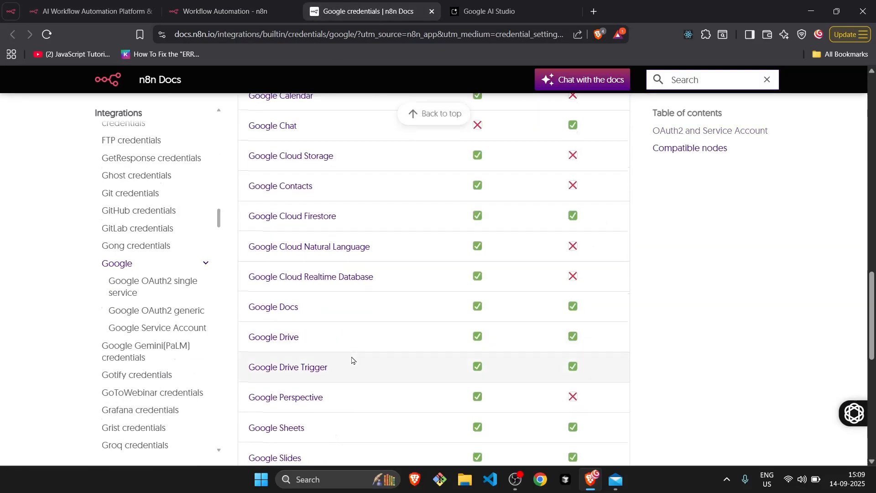
scroll(352, 360, "up", 15)
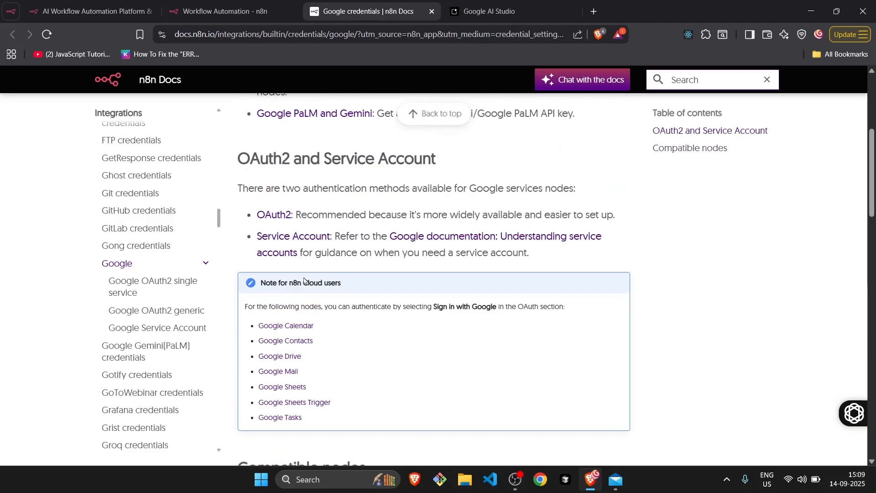
Return to the workflow's Google Gemini(PaLM) Api credential, retest its connection, and close the credential.
left_click(217, 10)
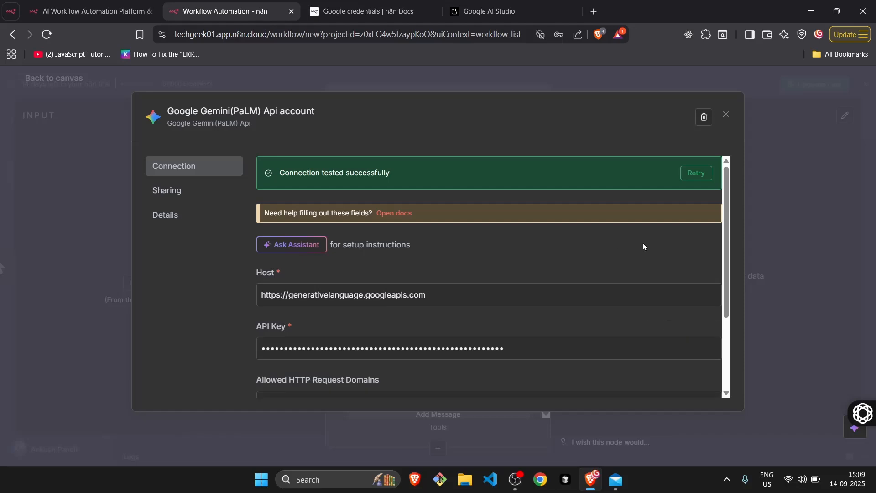
left_click(700, 175)
left_click(726, 115)
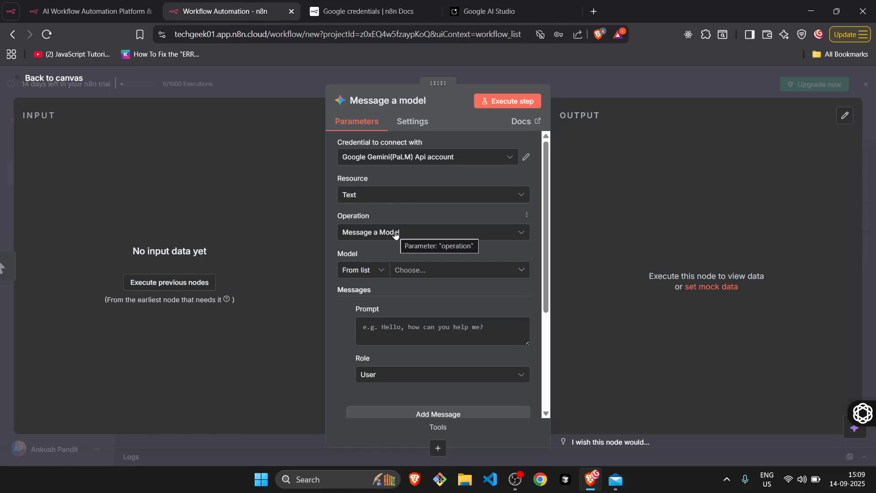
Set the model of the Message a model node to models/gemini-2.5-flash.
left_click(422, 276)
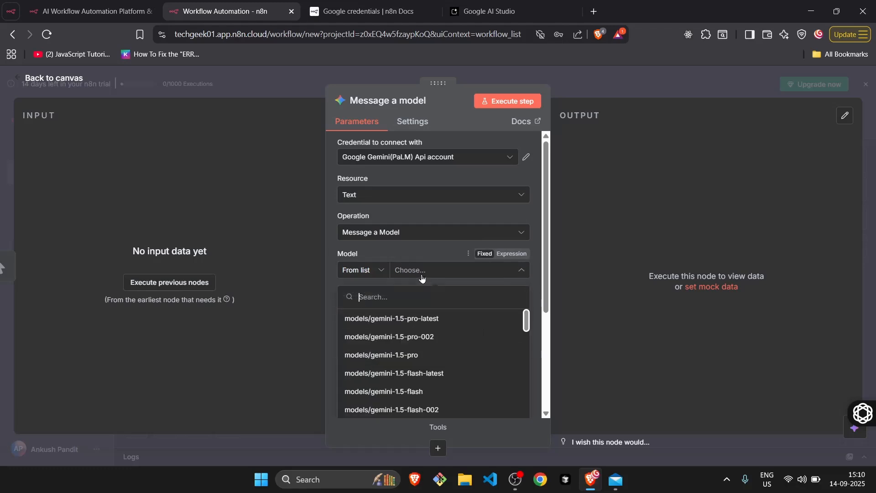
scroll(417, 374, "down", 5)
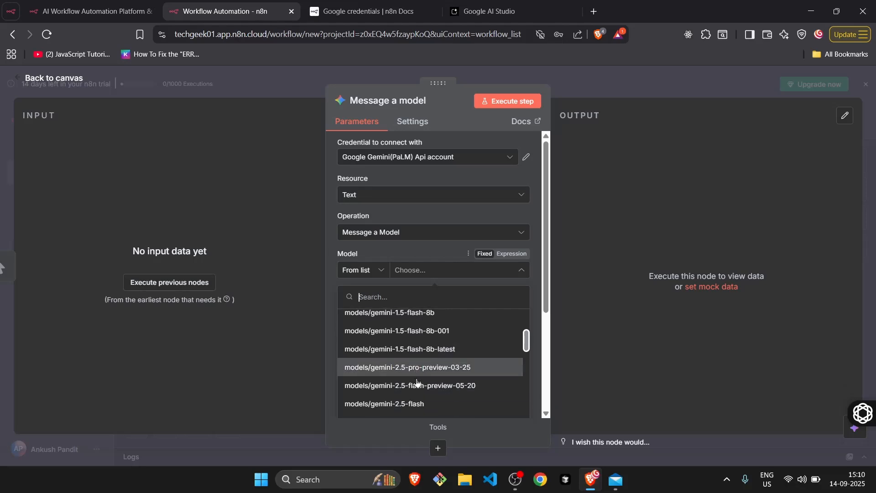
left_click(418, 404)
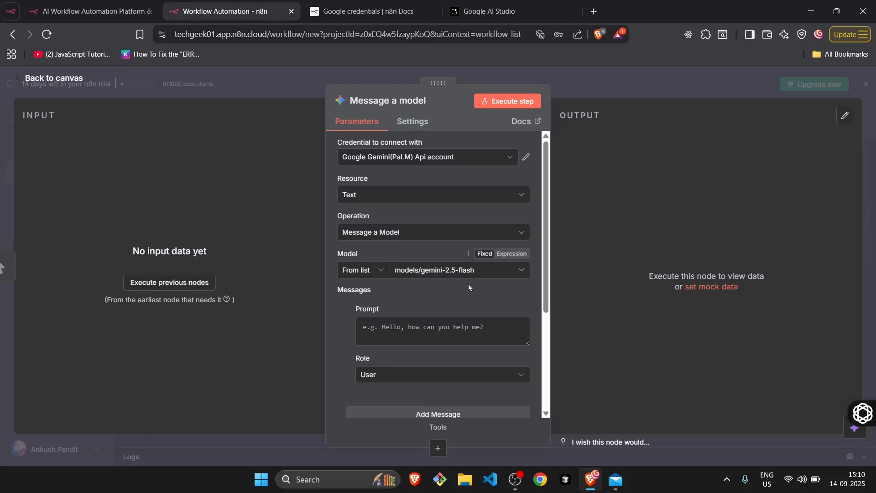
Begin the message prompt with "Give me top 10 tech insights for my youtube channel which is related to".
left_click(398, 335)
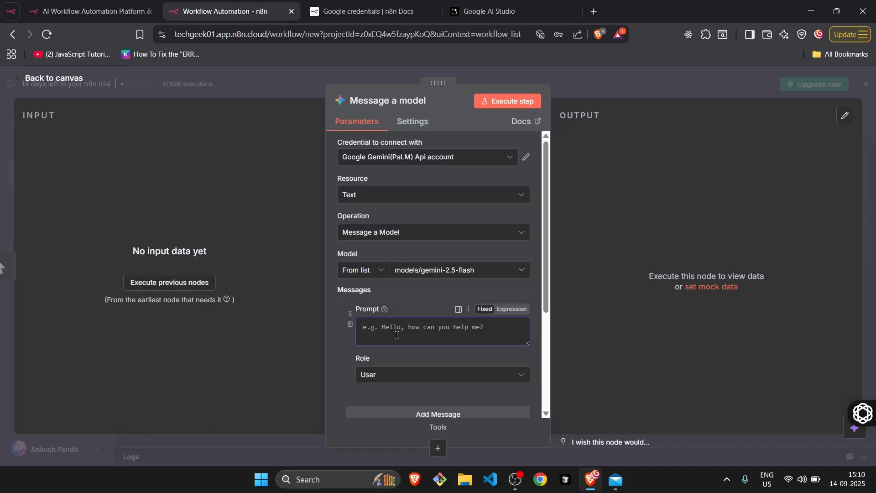
type("Give me top 10 tech insights for my youtube cha")
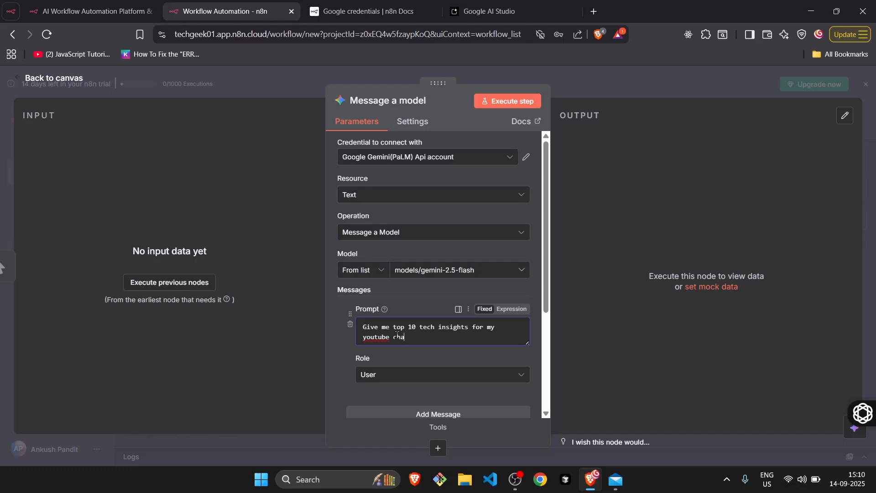
type("nnel which is ")
type("related t")
Replace "is" with "should be" in the prompt, finish the sentence with "coding a latest tech news", and start a new line.
left_click(457, 336)
key("BackSpace")
key("BackSpace")
type("hould be")
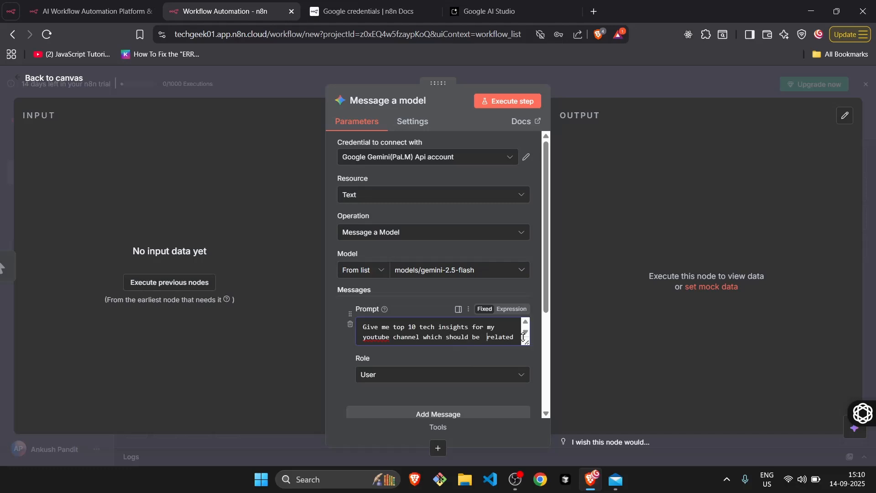
key("BackSpace")
key("Down")
type("codi")
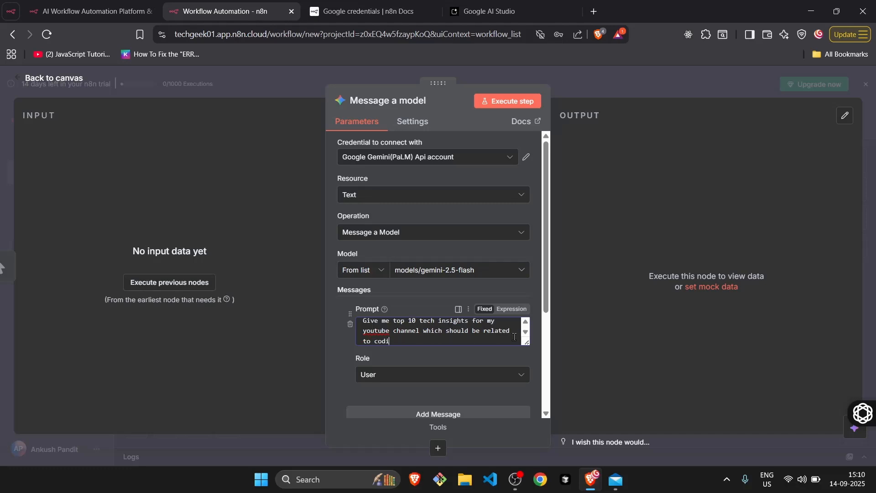
type("ng a latest")
key("BackSpace")
type("t tech news")
key("Return")
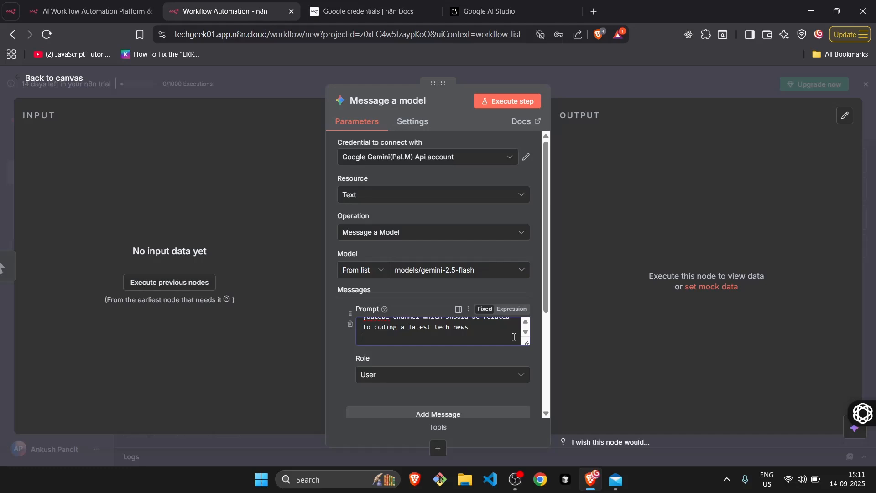
Add "give me output in html format" as the last line of the prompt.
type("retru")
key("BackSpace")
key("BackSpace")
key("BackSpace")
type("give me output in html format")
Check the node's remaining output settings, execute the Message a model step, and look through the generated content.
scroll(514, 337, "down", 2)
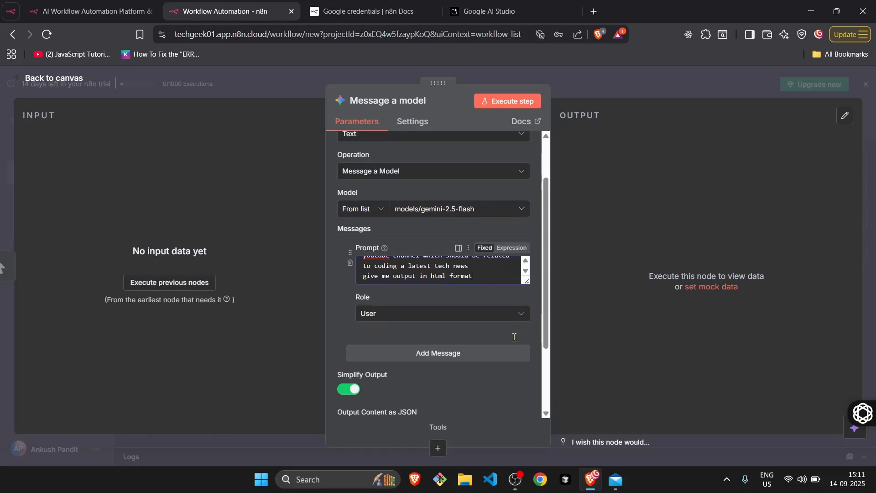
scroll(514, 338, "up", 1)
scroll(500, 326, "down", 3)
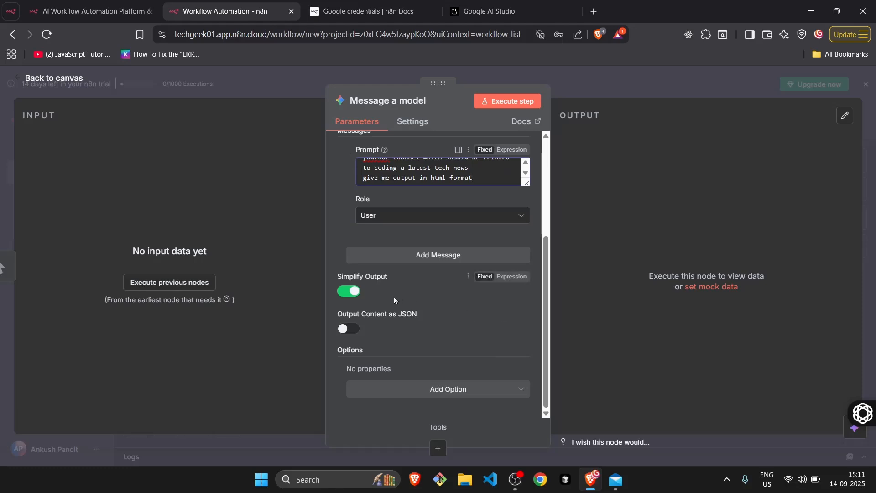
left_click(500, 104)
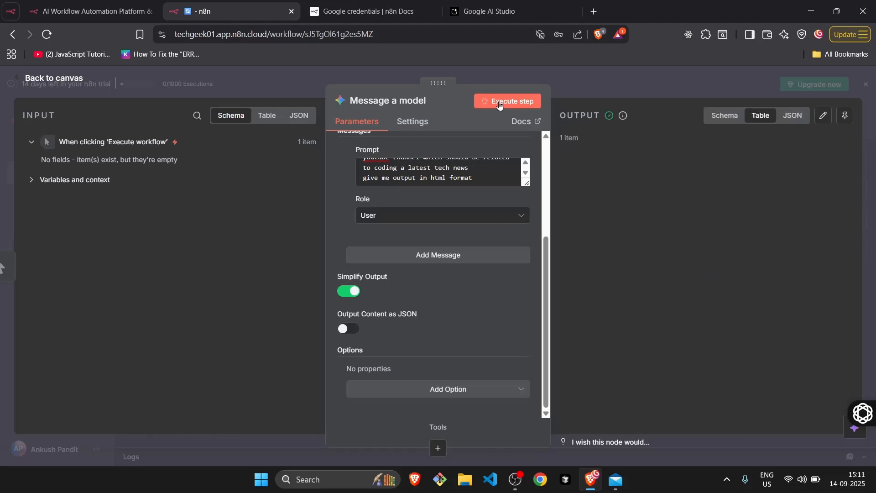
scroll(635, 219, "down", 15)
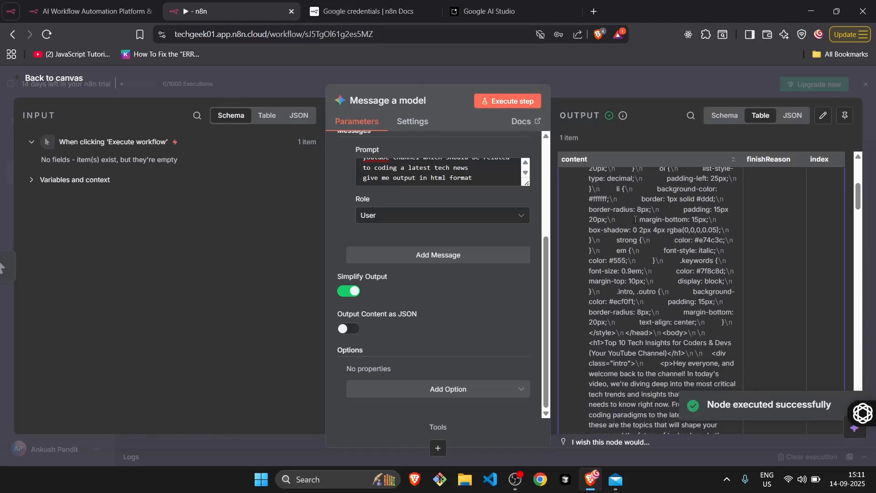
scroll(635, 220, "down", 5)
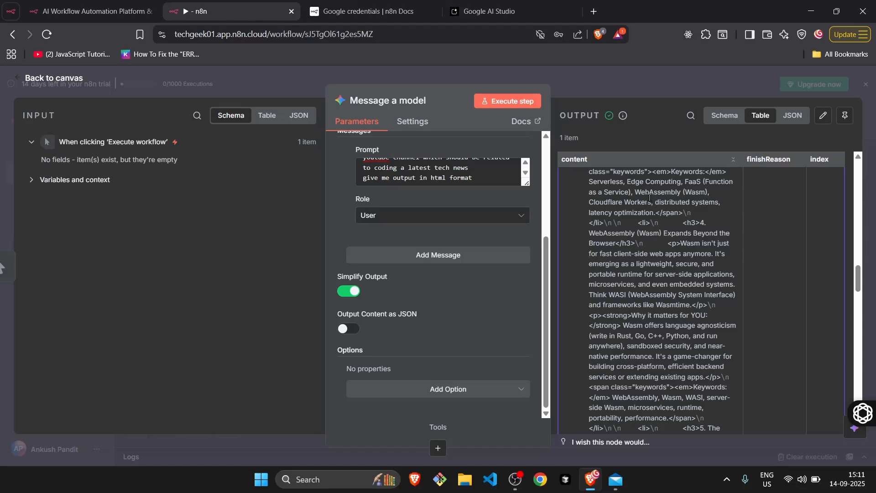
scroll(649, 197, "down", 12)
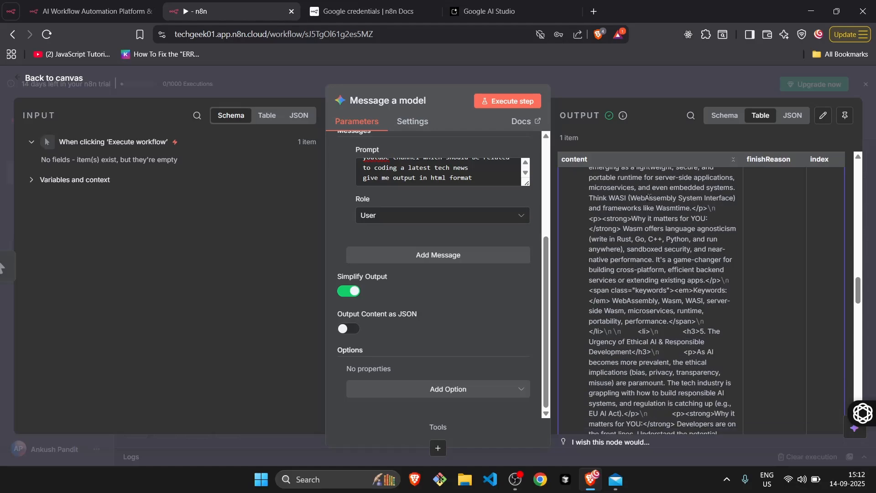
scroll(650, 197, "up", 12)
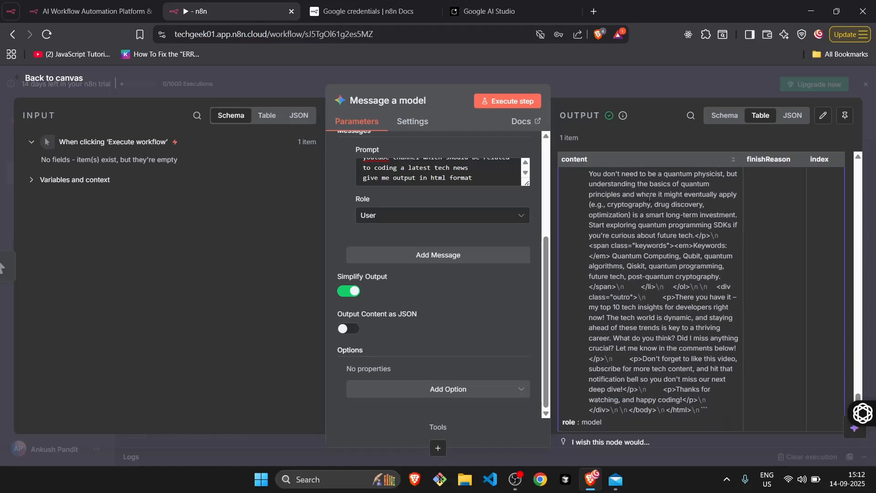
scroll(649, 197, "up", 10)
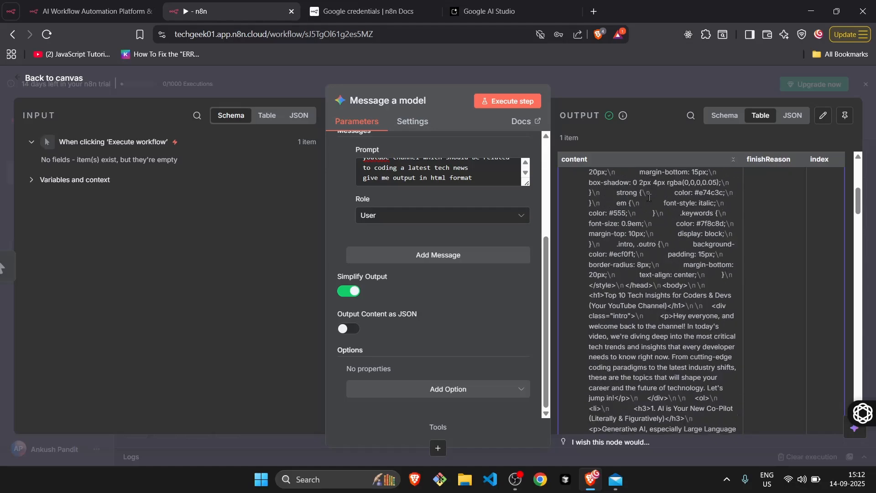
scroll(641, 194, "down", 3)
scroll(641, 194, "down", 15)
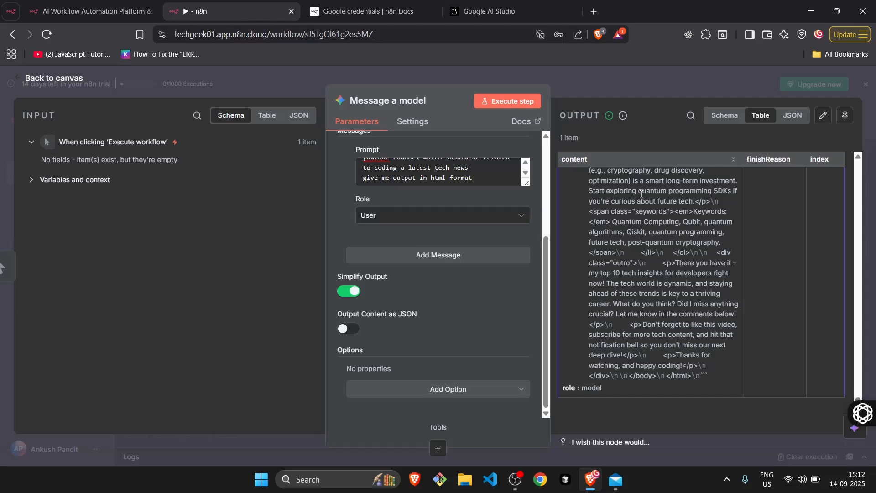
Return to the canvas and add a Send Email node with the "Send an Email" action after Message a model.
left_click(65, 81)
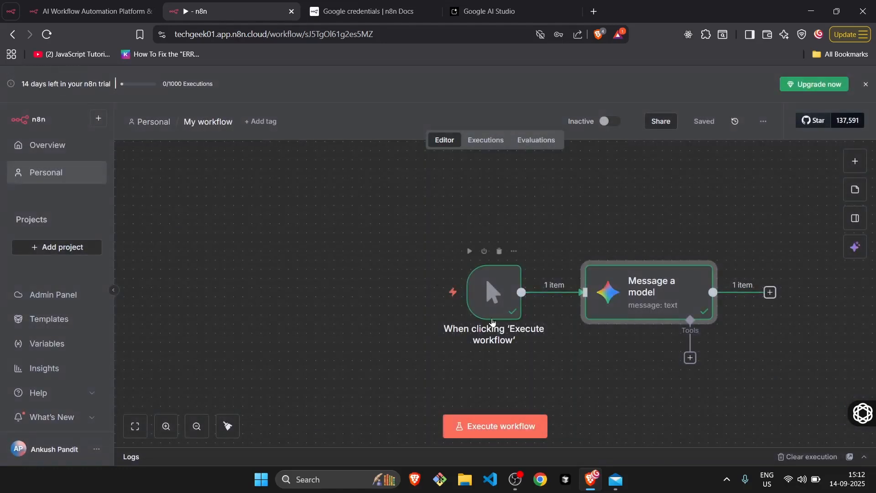
scroll(590, 351, "right", 5)
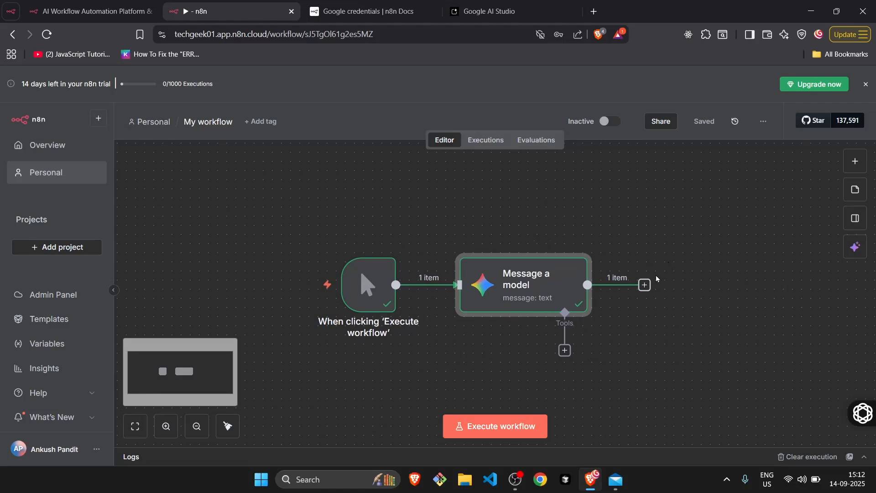
left_click(644, 285)
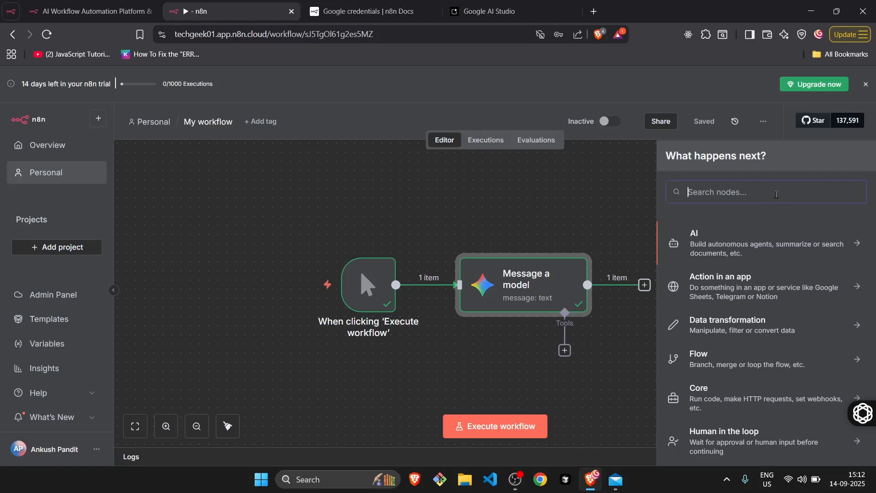
type("mail")
scroll(733, 272, "down", 1)
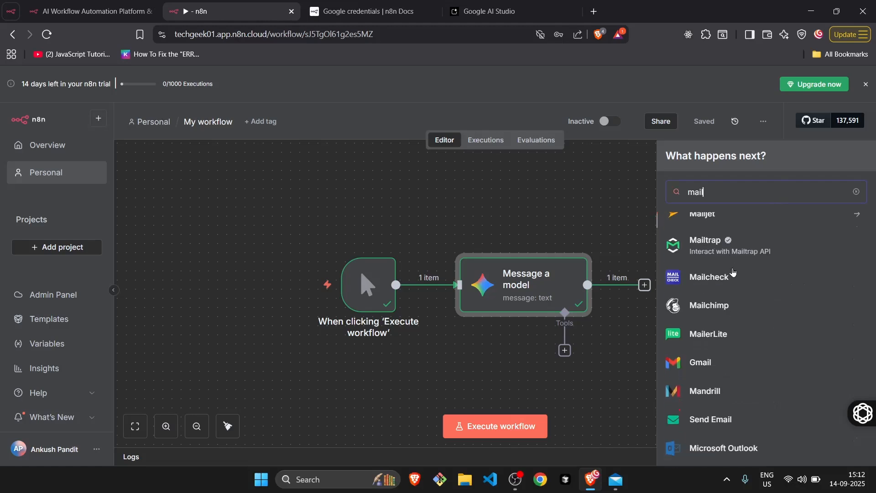
scroll(732, 273, "down", 1)
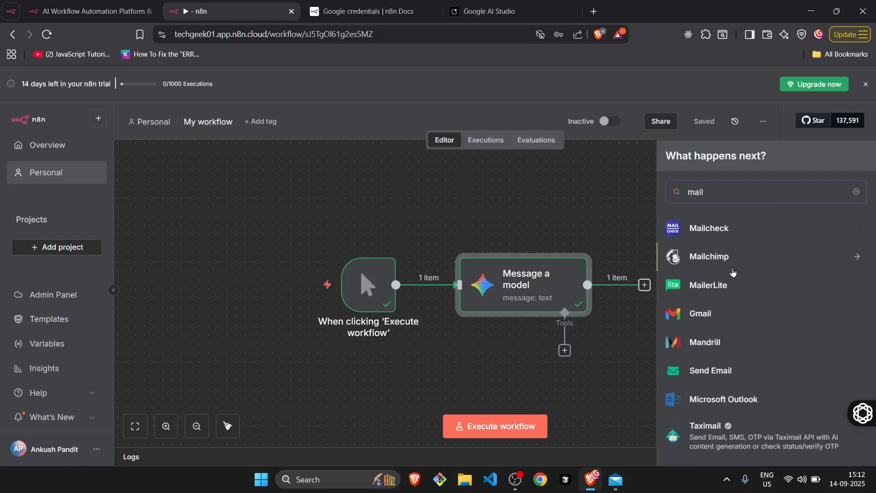
left_click(701, 371)
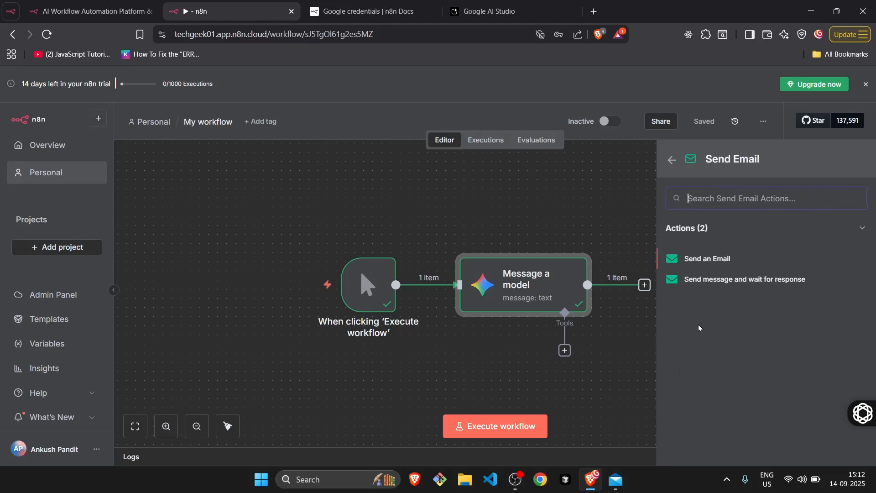
left_click(708, 260)
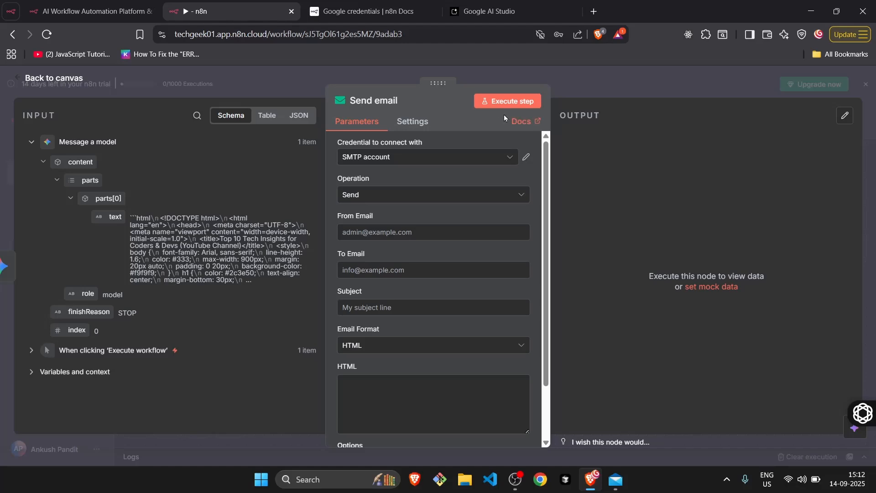
Open the Send Email node's SMTP account credential and review its user, password, host, port and SSL/TLS fields.
left_click(525, 160)
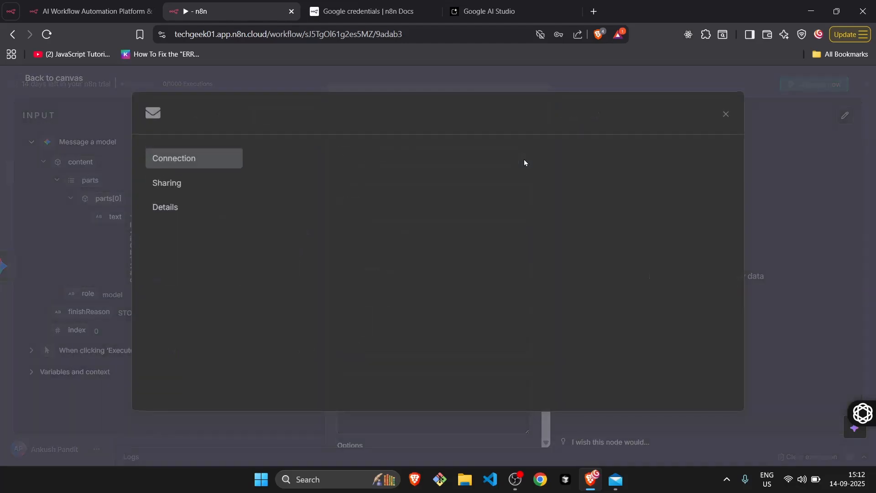
scroll(381, 242, "down", 3)
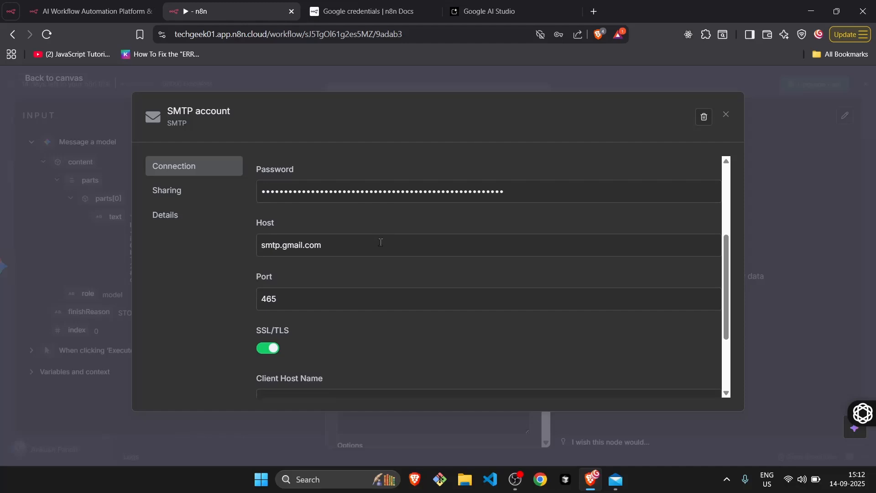
scroll(383, 240, "up", 2)
left_click_drag(384, 235, 260, 230)
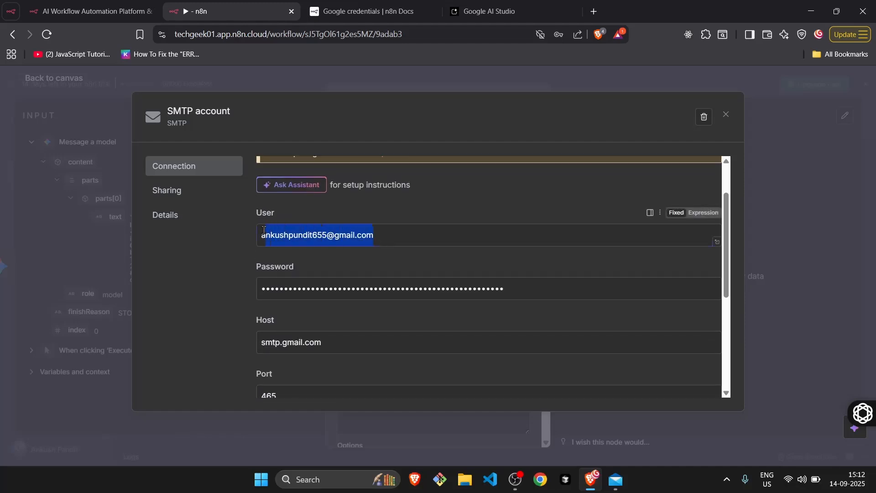
left_click(391, 238)
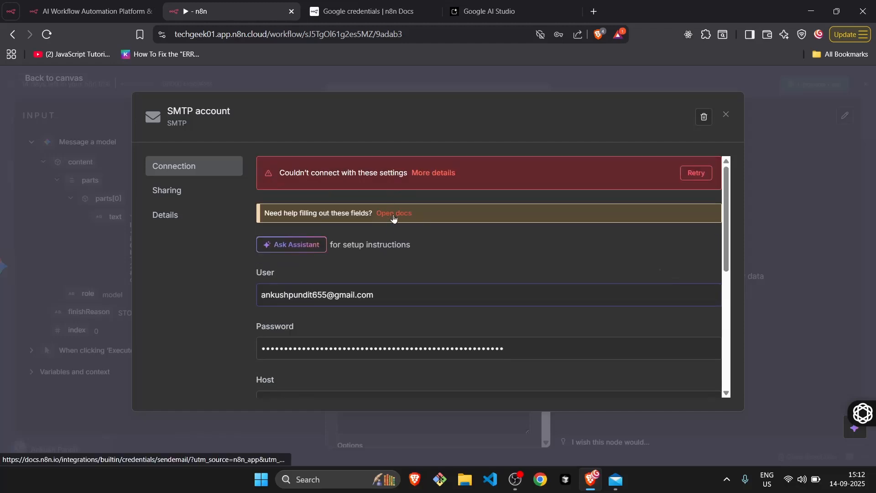
Open the credential's documentation, skim the linked Send Email node page, and return to the Send Email credentials page.
left_click(393, 214)
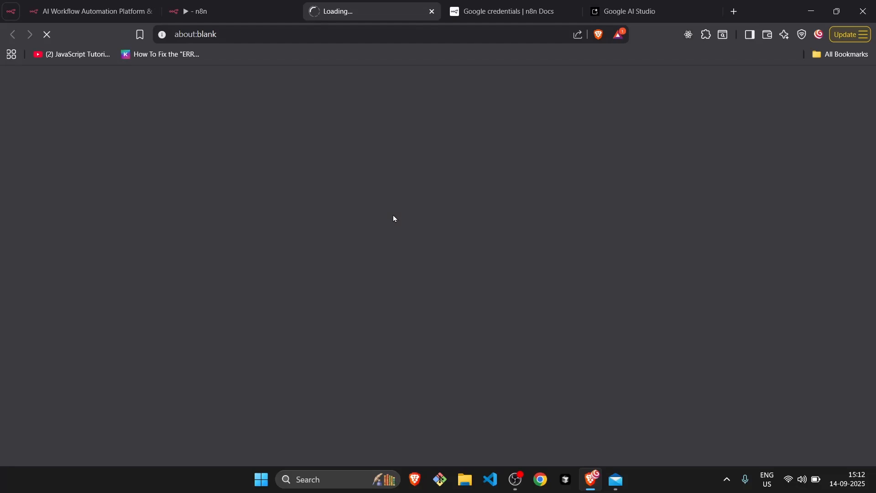
scroll(393, 215, "down", 1)
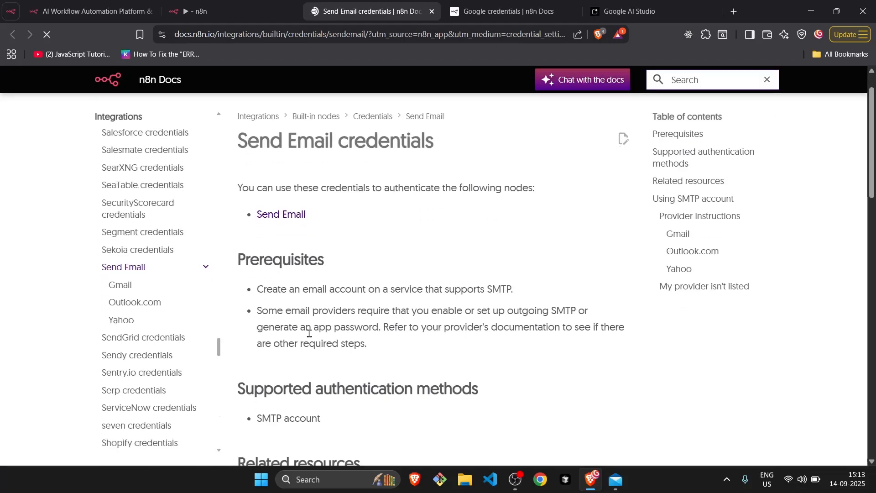
scroll(309, 333, "down", 10)
scroll(292, 274, "up", 12)
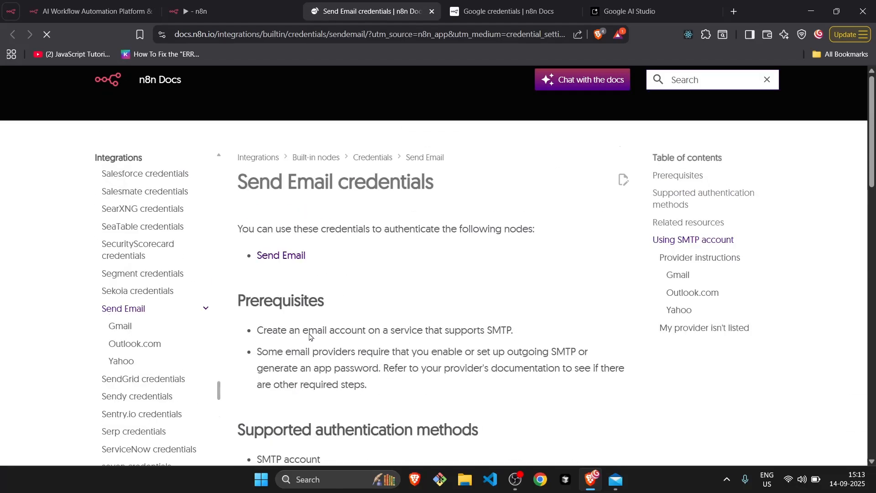
left_click(288, 254)
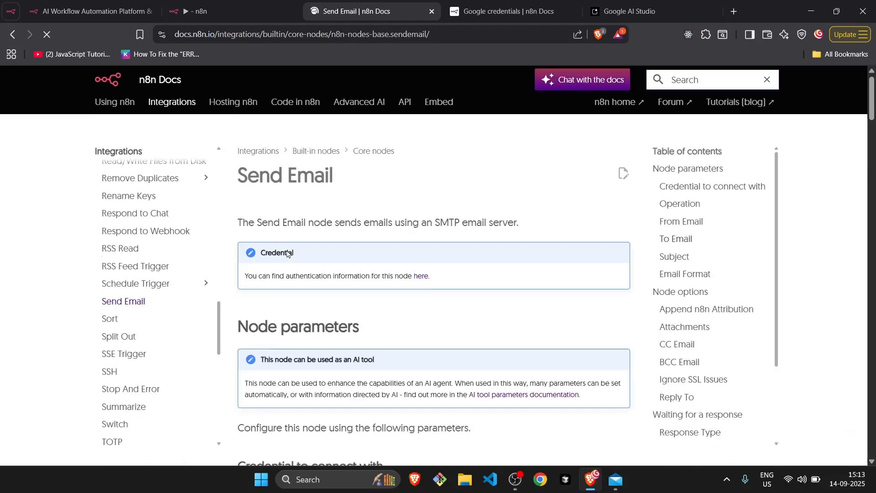
scroll(287, 254, "down", 5)
scroll(288, 254, "down", 15)
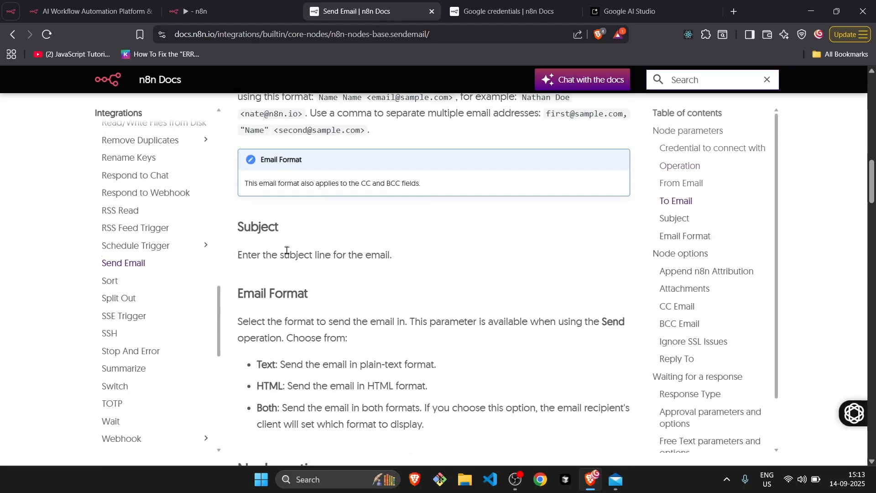
scroll(287, 250, "down", 15)
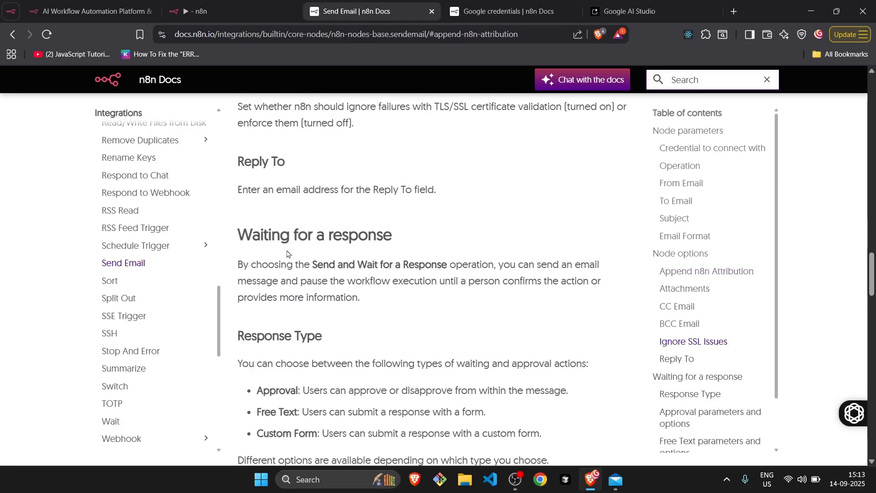
scroll(286, 250, "up", 20)
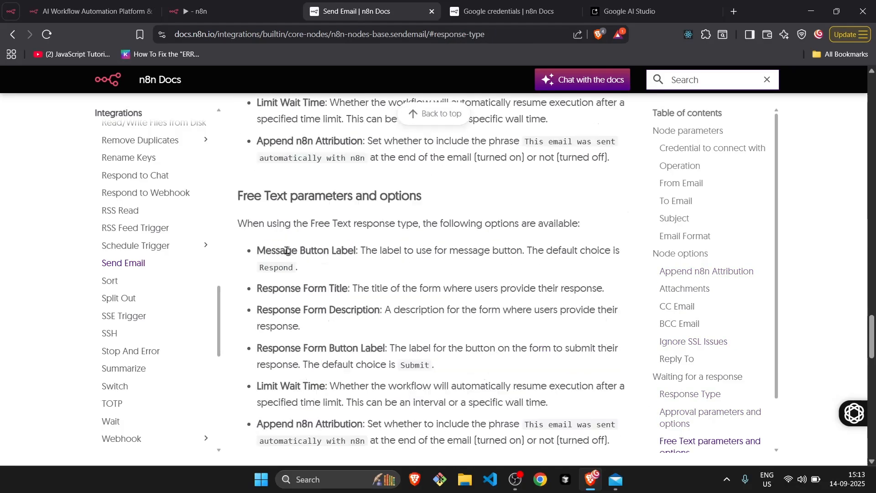
key("alt+Left")
key("alt+Left")
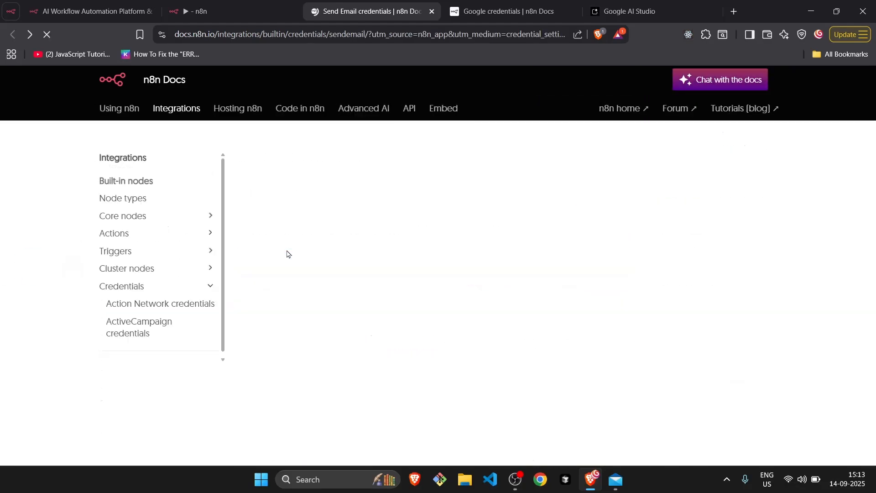
Read the "Using SMTP account" requirements, starting with the user email address, and the provider instructions in the docs.
scroll(288, 254, "down", 2)
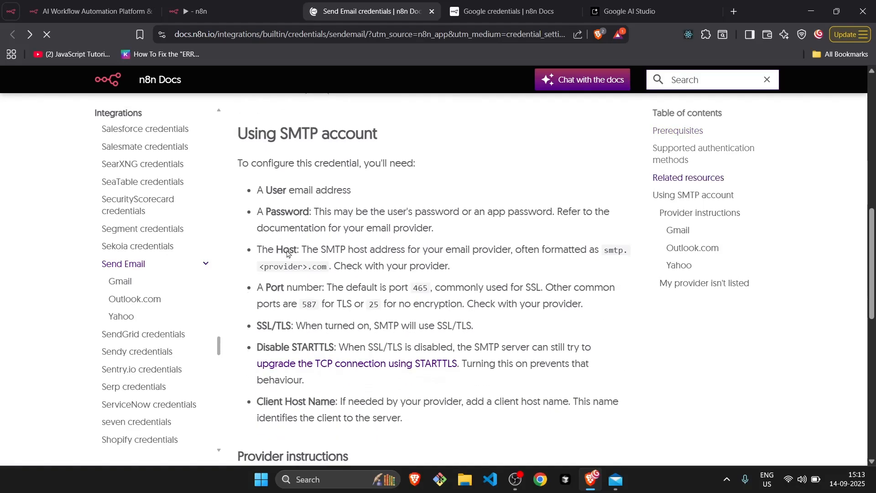
left_click_drag(262, 193, 352, 192)
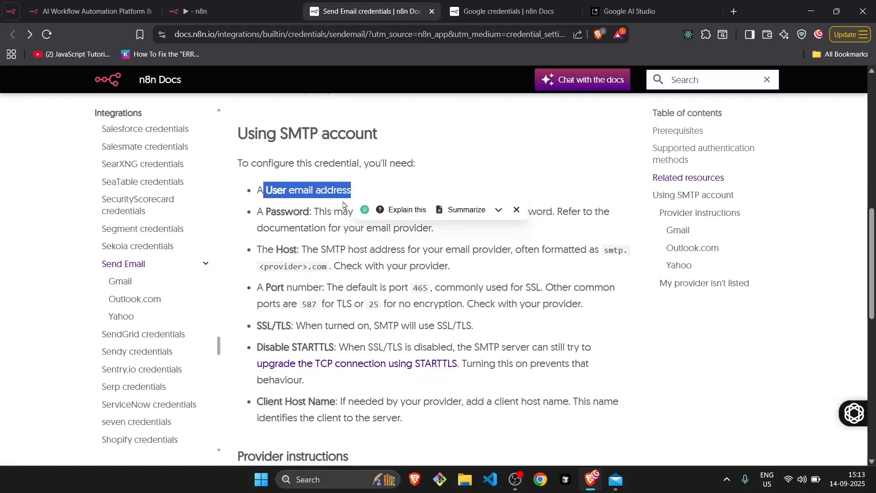
scroll(312, 238, "down", 3)
scroll(312, 238, "down", 6)
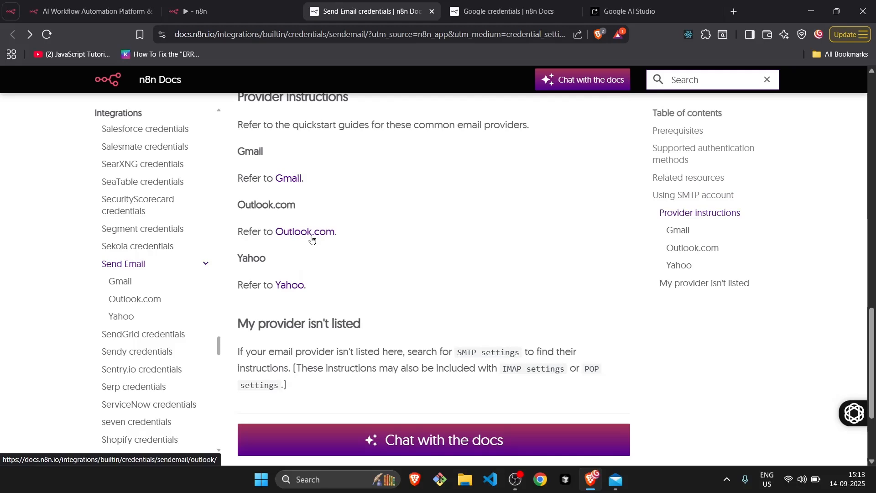
scroll(312, 238, "up", 8)
scroll(312, 238, "up", 2)
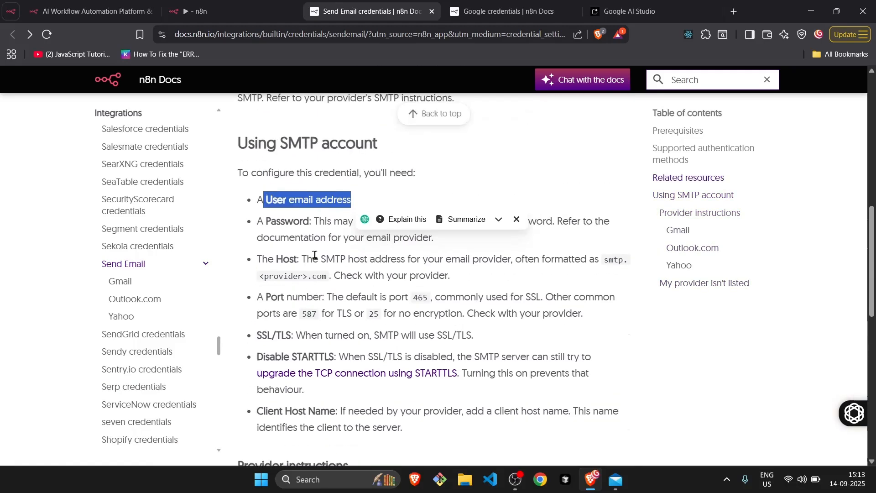
Open the Gmail page of the Send Email credentials docs and read its prerequisites, including enabling 2-step Verification.
left_click(109, 283)
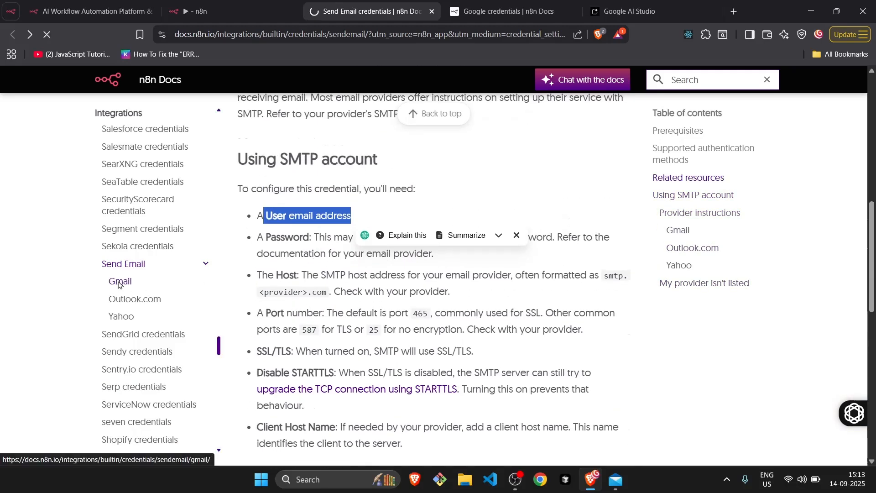
scroll(297, 297, "down", 3)
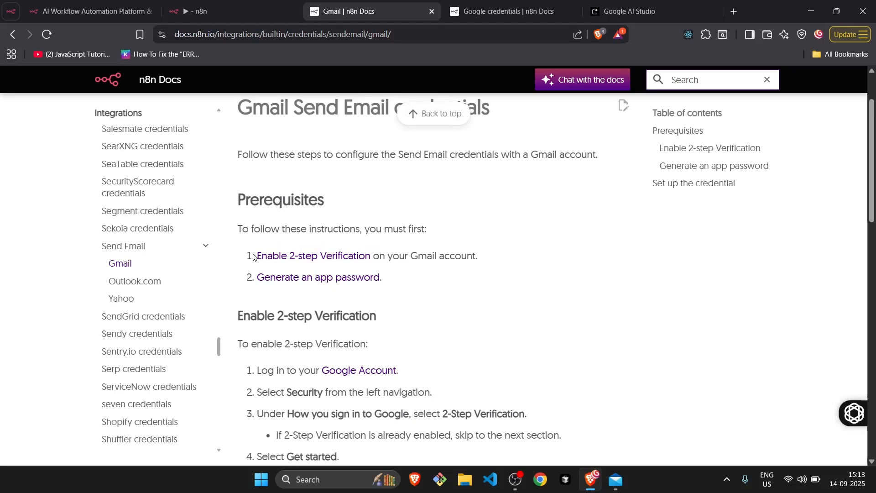
left_click_drag(254, 257, 370, 255)
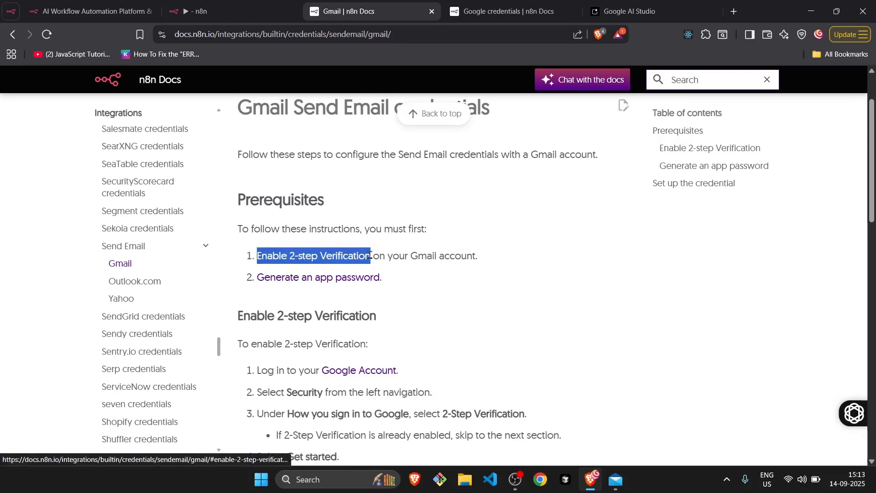
left_click_drag(370, 252, 370, 256)
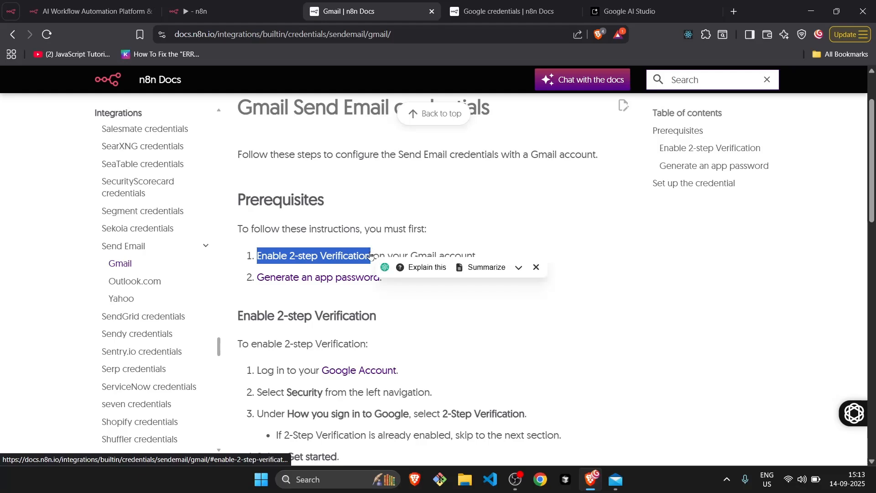
left_click(285, 230)
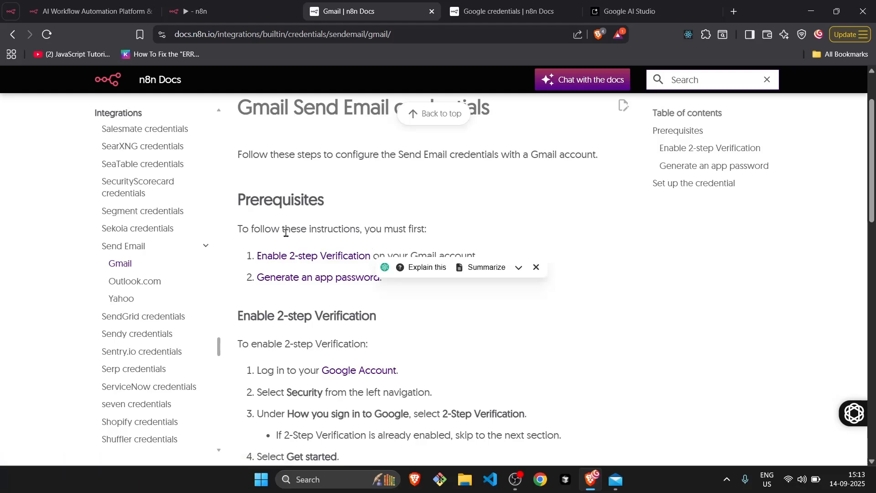
Go to the "Generate an app password" section and read its steps along with those for setting up the credential.
left_click(299, 279)
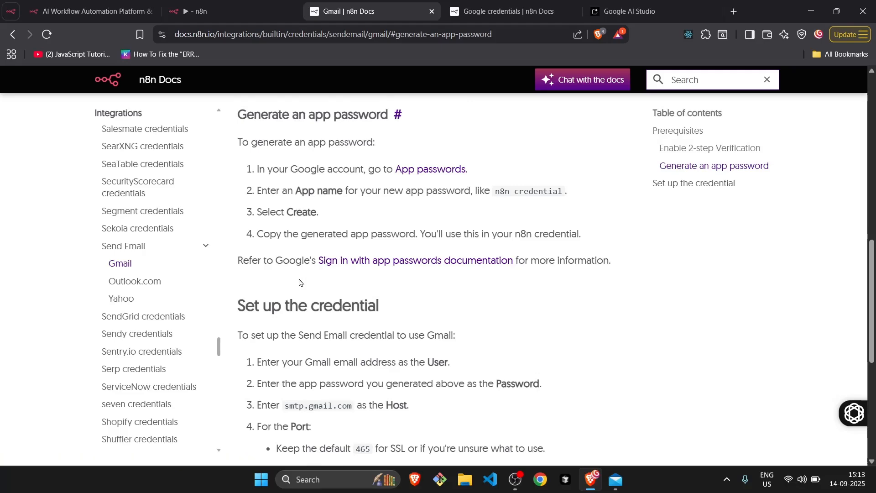
scroll(299, 282, "down", 3)
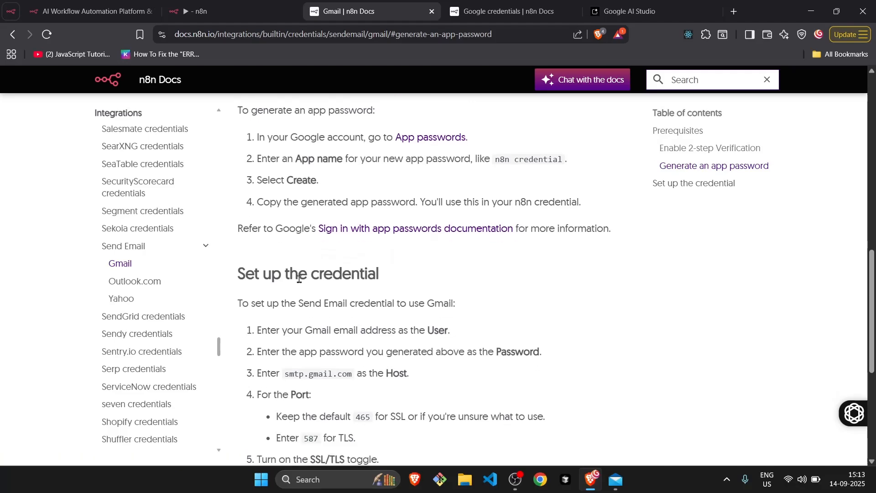
scroll(299, 282, "up", 2)
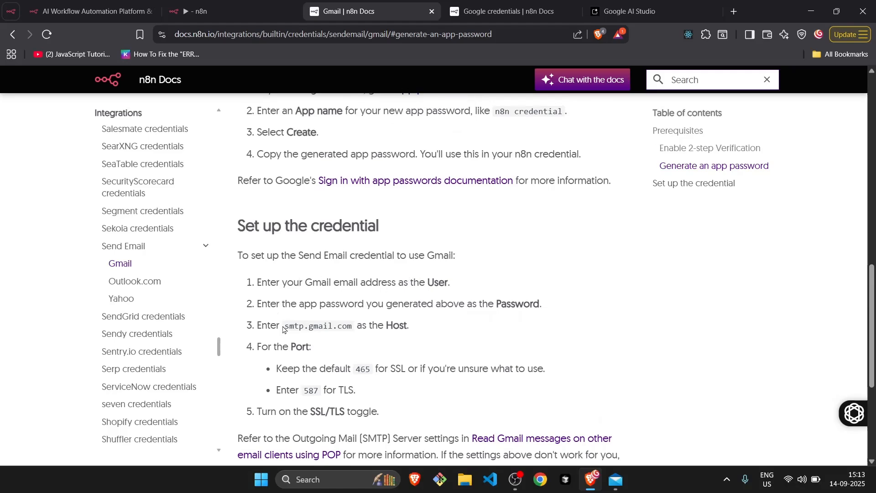
scroll(314, 160, "up", 4)
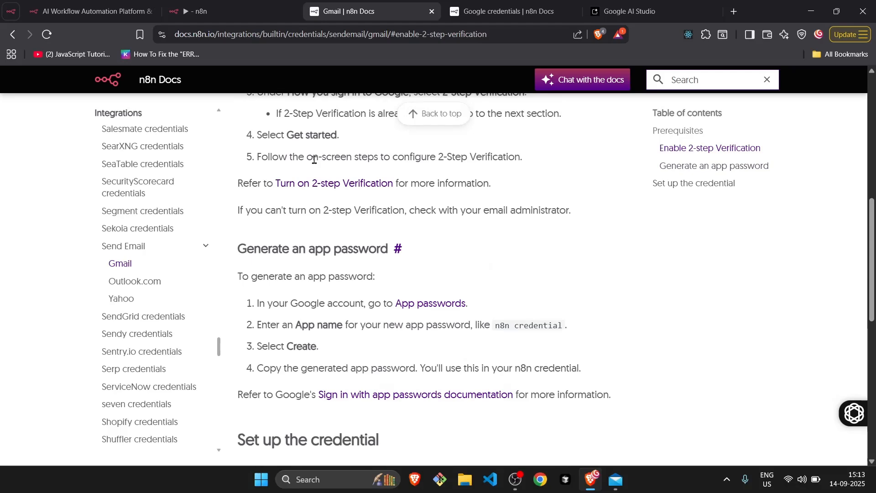
scroll(314, 160, "down", 2)
Switch to n8n to check the SMTP account's fields against the Gmail instructions, and return to the docs page.
left_click(197, 10)
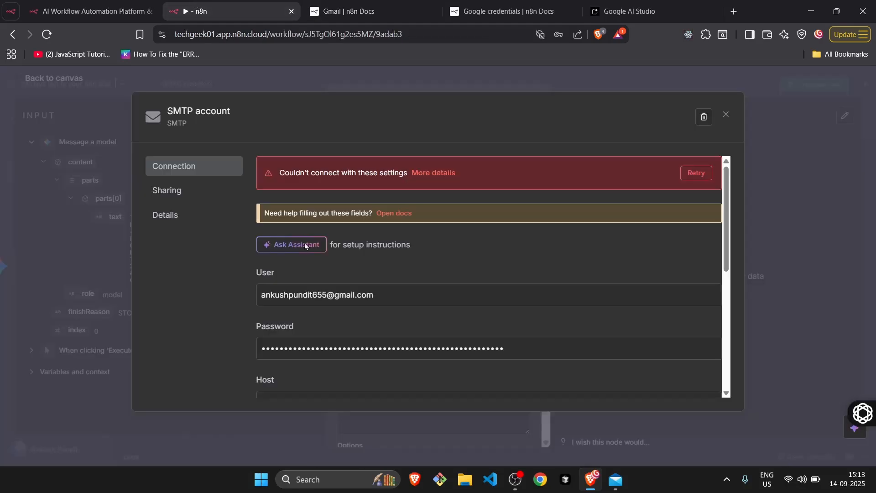
scroll(310, 274, "down", 3)
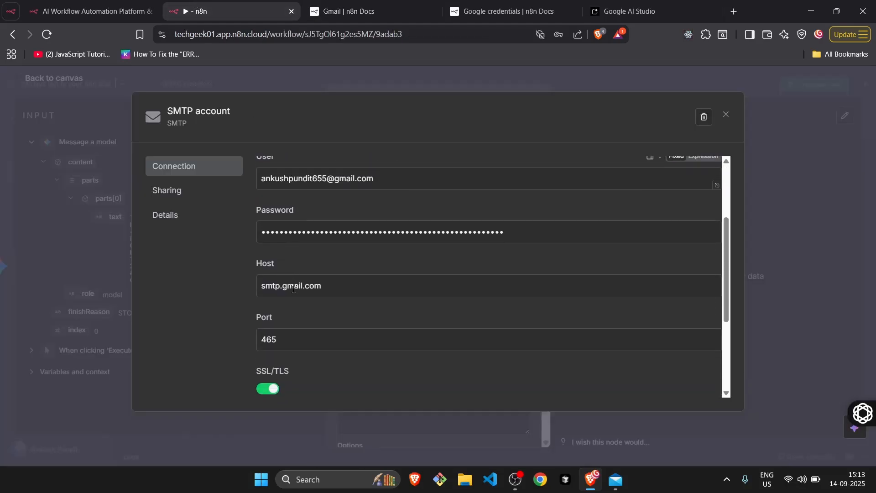
scroll(294, 288, "up", 3)
left_click(343, 9)
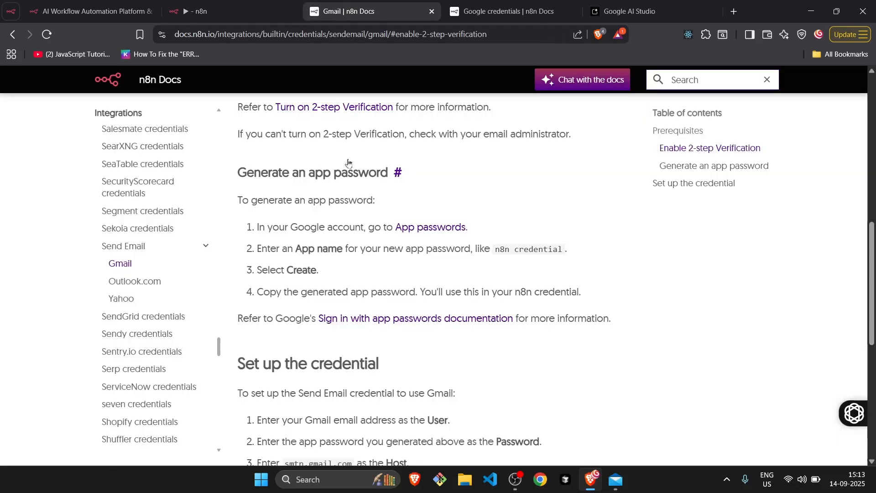
Read the docs' host and port settings for the Gmail credential, and return to the "Generate an app password" instructions.
scroll(348, 163, "down", 3)
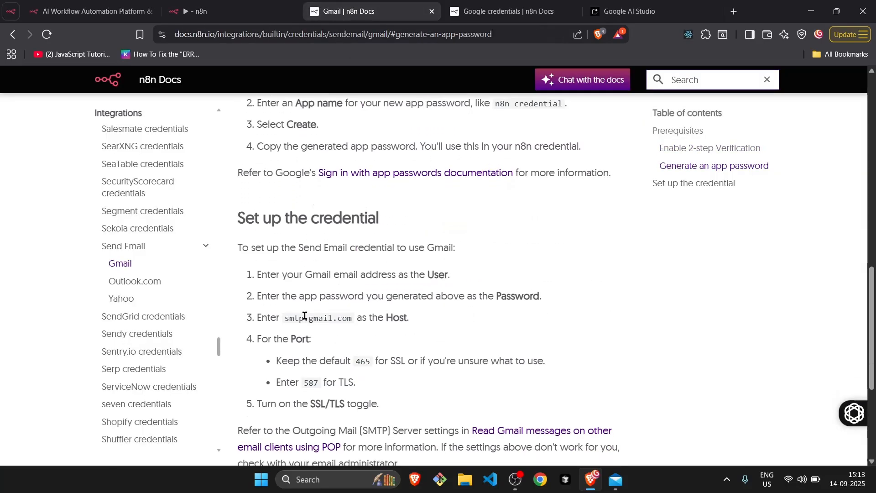
left_click_drag(285, 319, 355, 323)
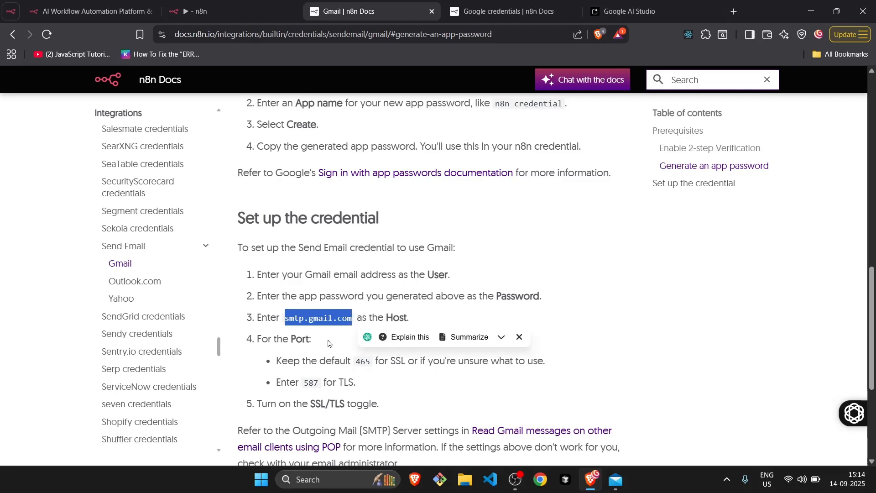
left_click_drag(356, 363, 373, 364)
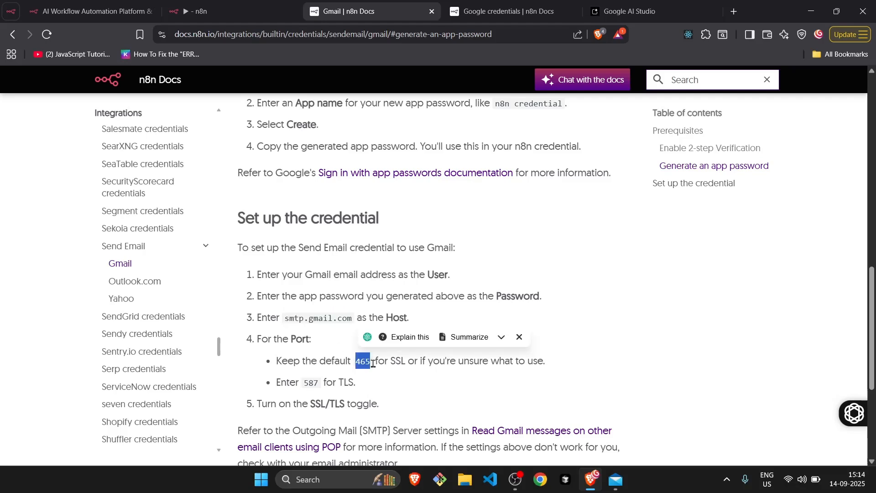
scroll(372, 364, "up", 2)
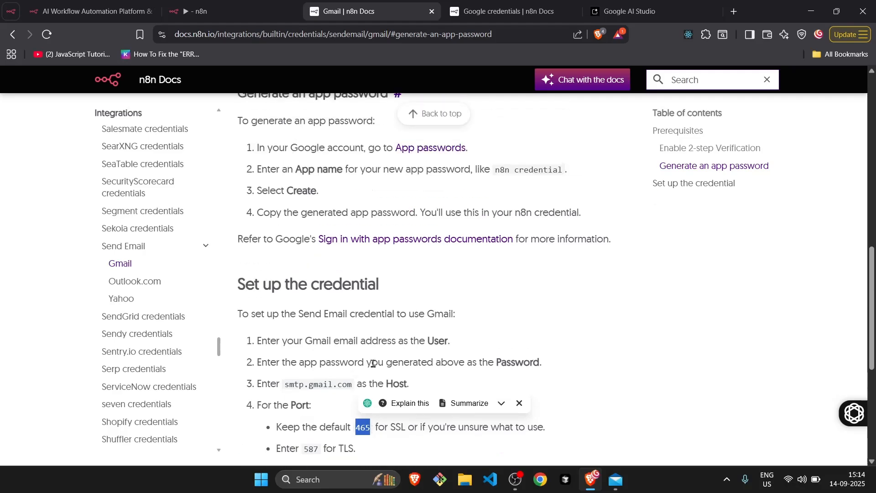
scroll(363, 253, "up", 3)
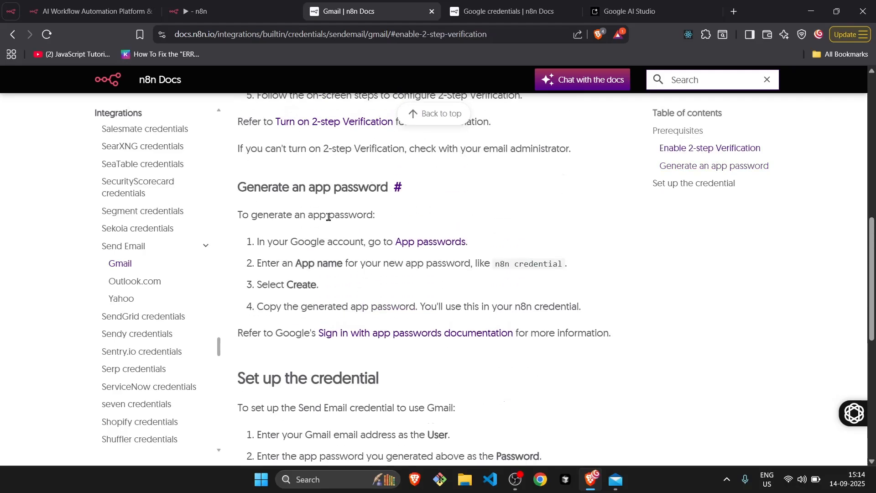
scroll(329, 219, "up", 2)
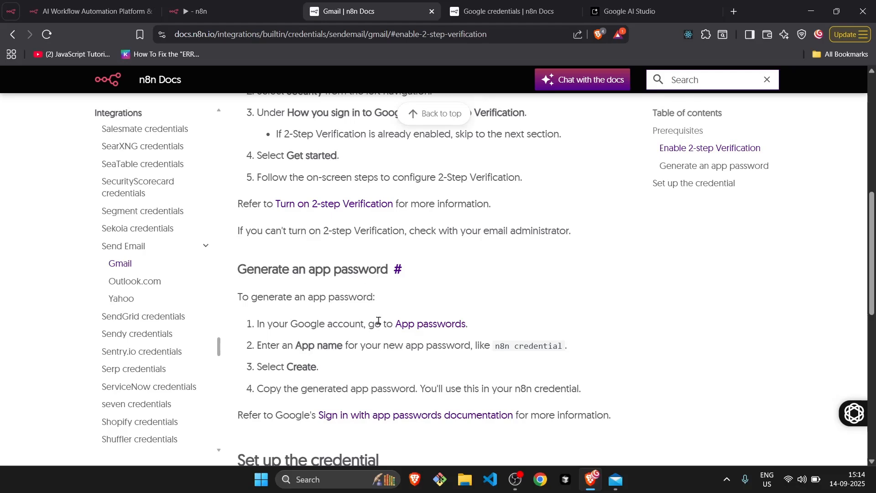
Open the Google account's App passwords page from the docs and verify the sign-in with the account password.
left_click(425, 326)
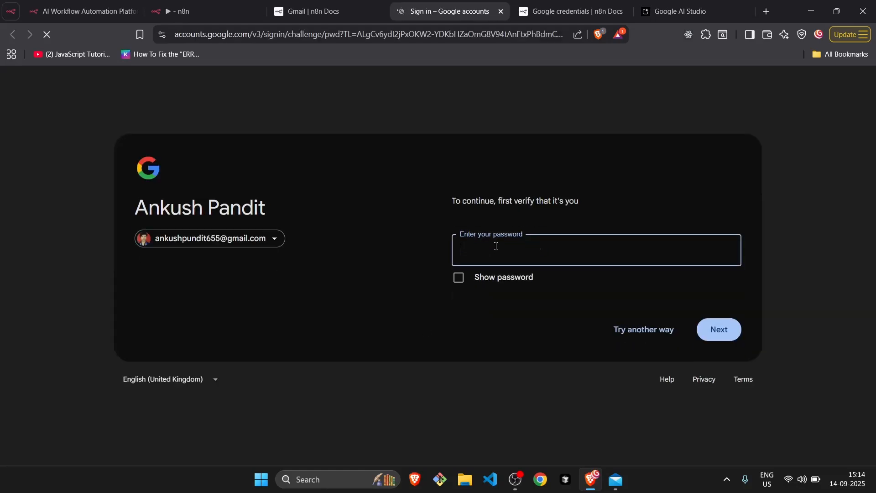
type("•")
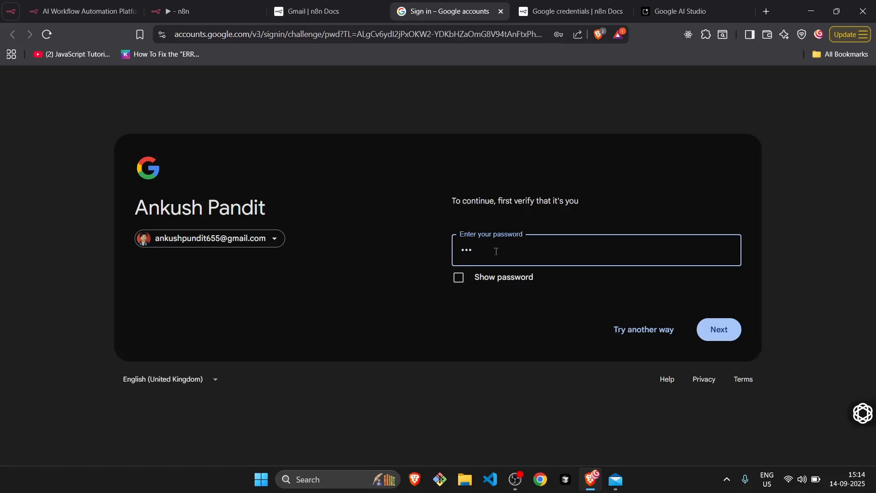
type("••••••••")
left_click(721, 323)
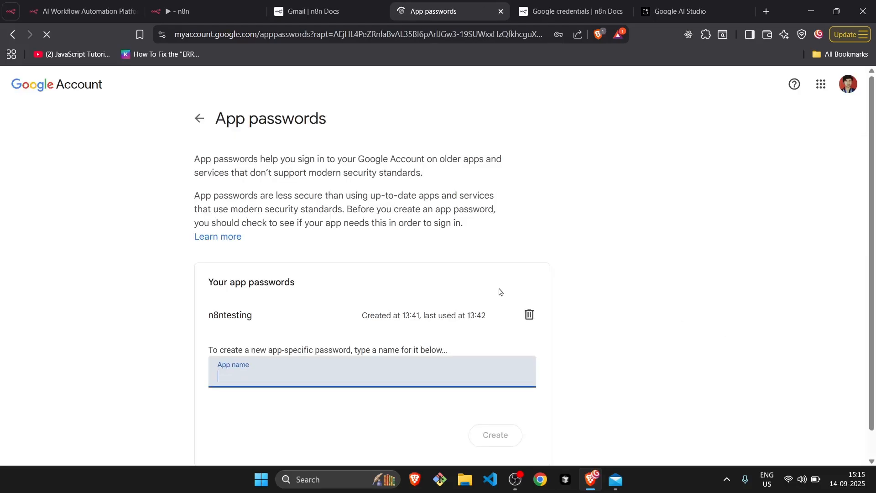
Create a new app password named "n8ntesting" and dismiss the generated password dialog.
scroll(500, 291, "down", 1)
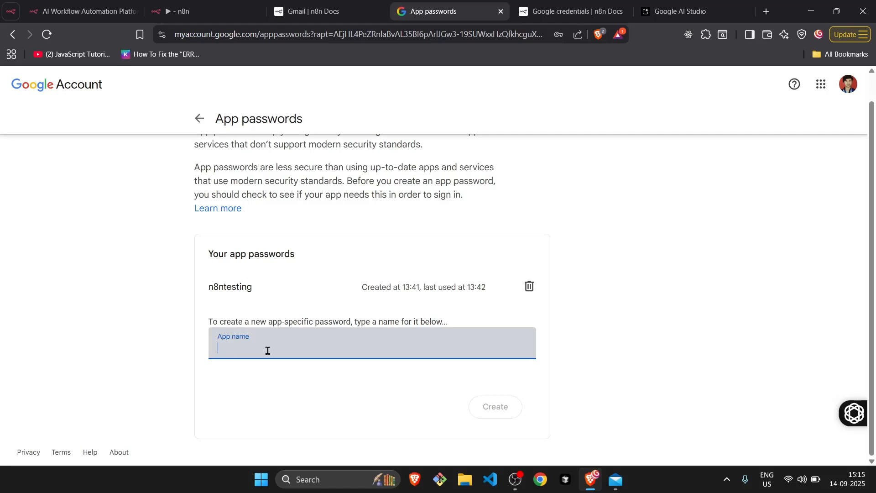
type("n")
key("BackSpace")
type("n8ntest")
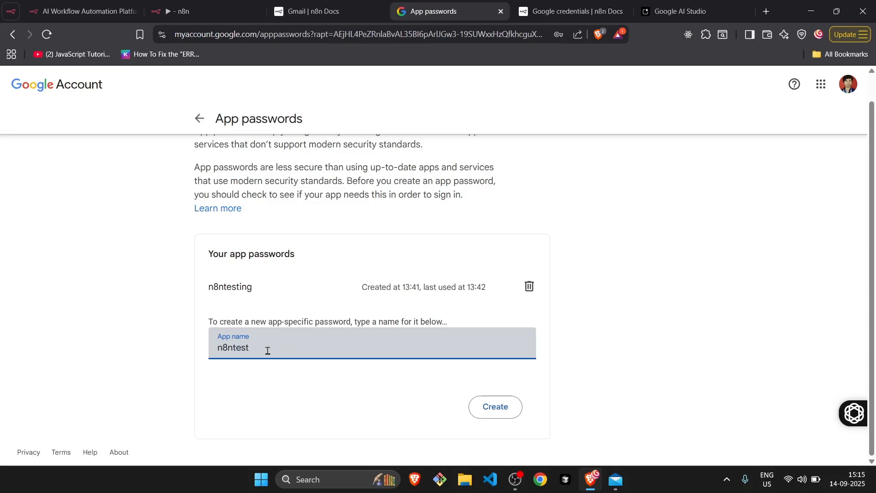
type("ing")
left_click(493, 413)
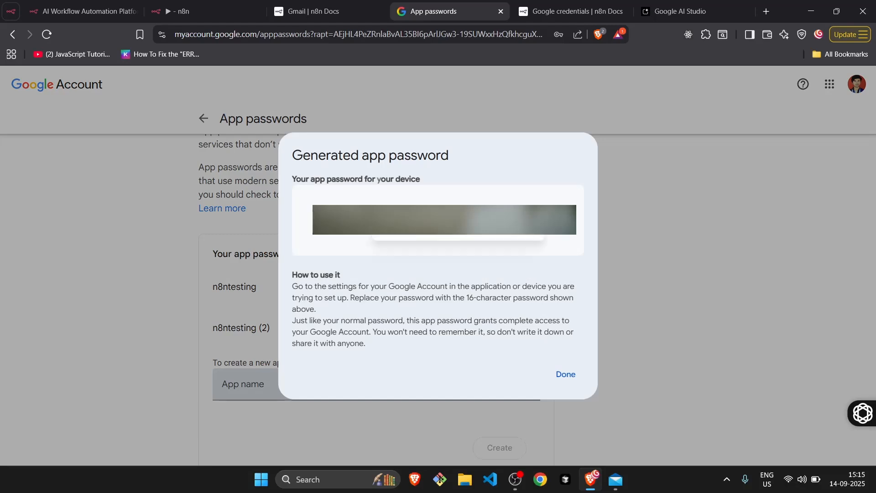
left_click(565, 375)
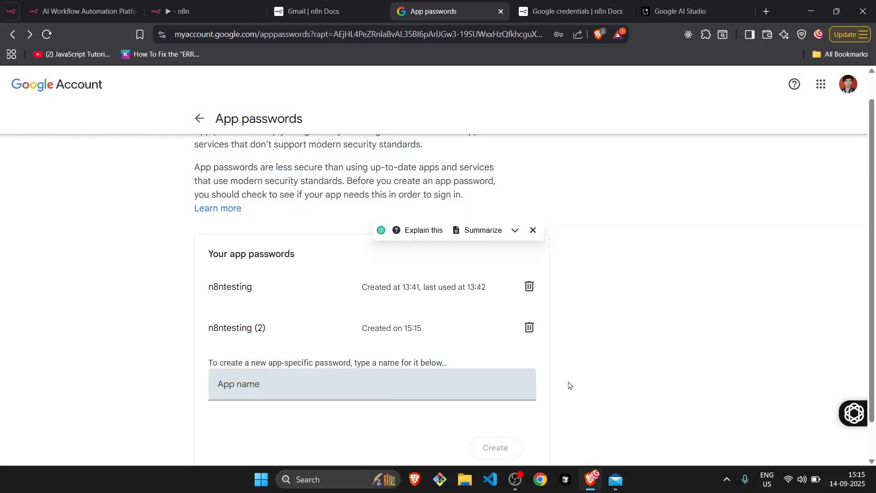
Switch to n8n and review the SMTP account's user, password, host, port and SSL/TLS settings, consulting the Gmail docs and App passwords page.
left_click(179, 6)
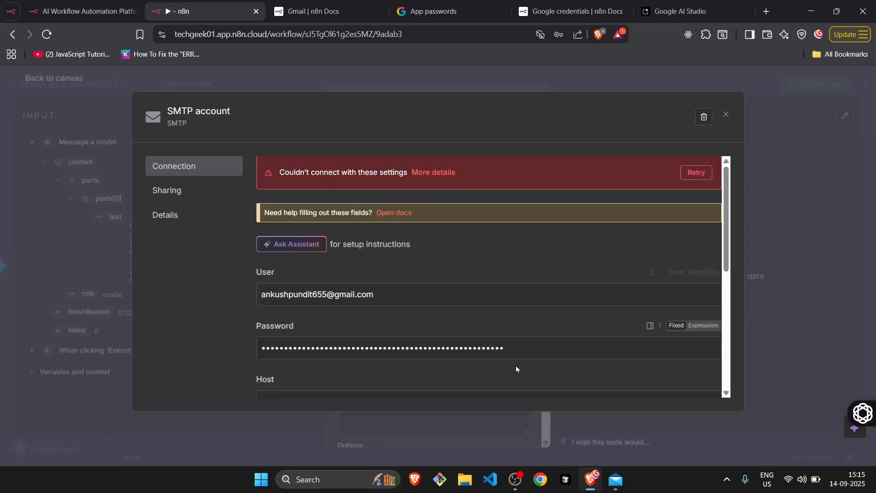
double_click(513, 348)
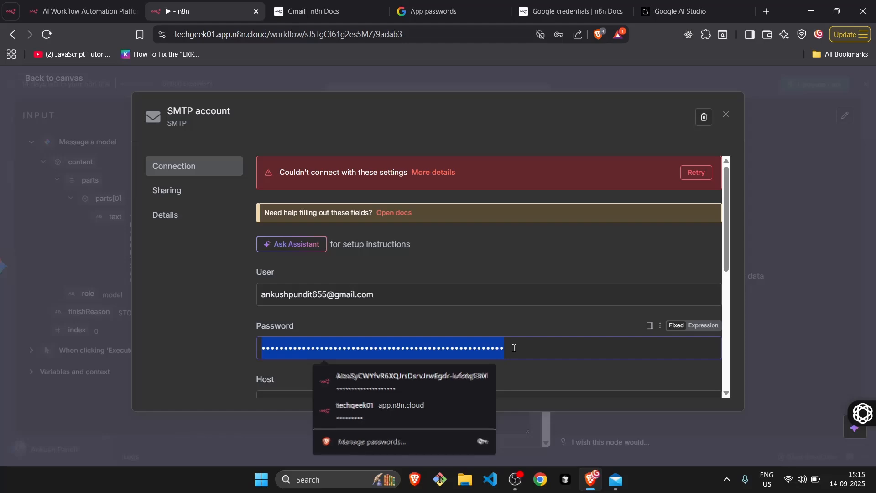
left_click(514, 348)
scroll(426, 294, "down", 2)
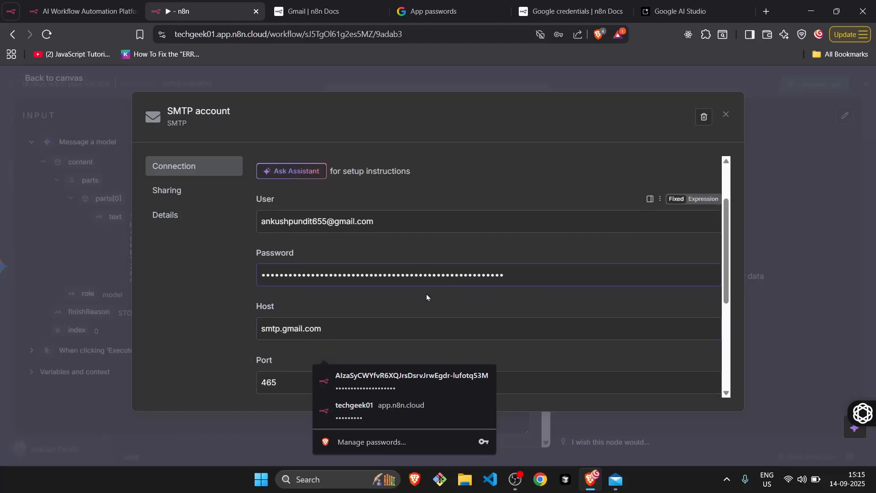
left_click(354, 6)
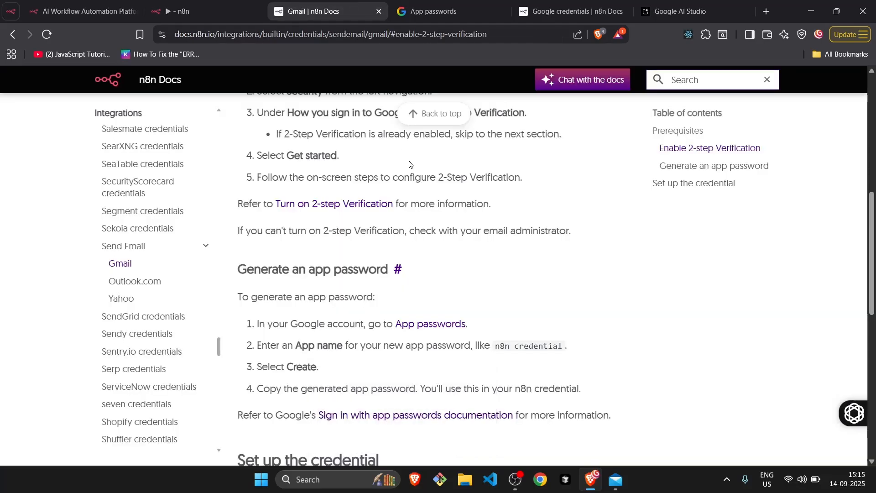
left_click(456, 11)
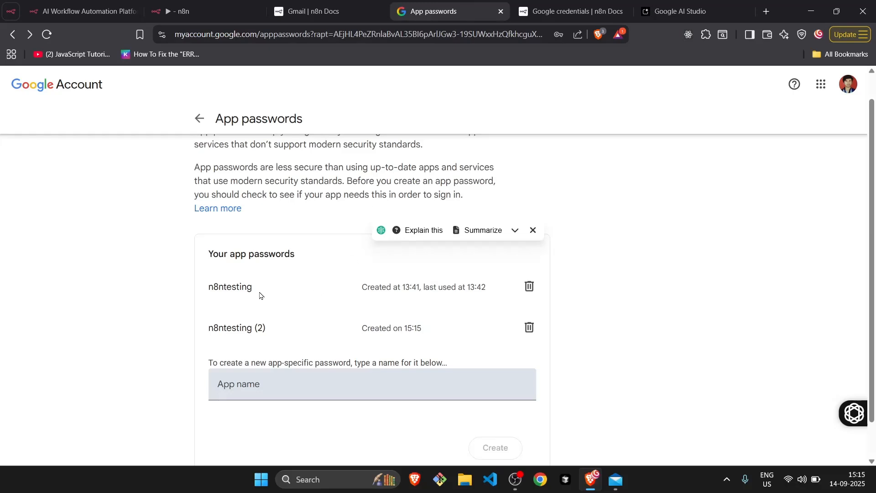
left_click(193, 4)
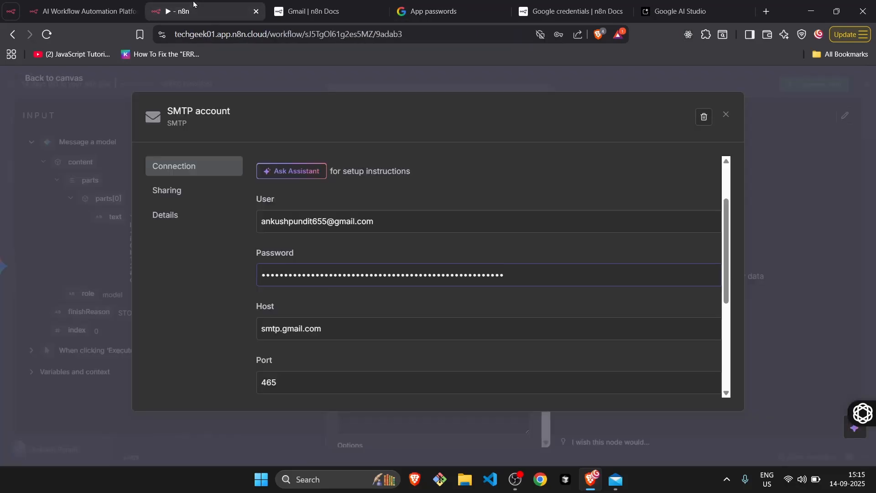
left_click(377, 228)
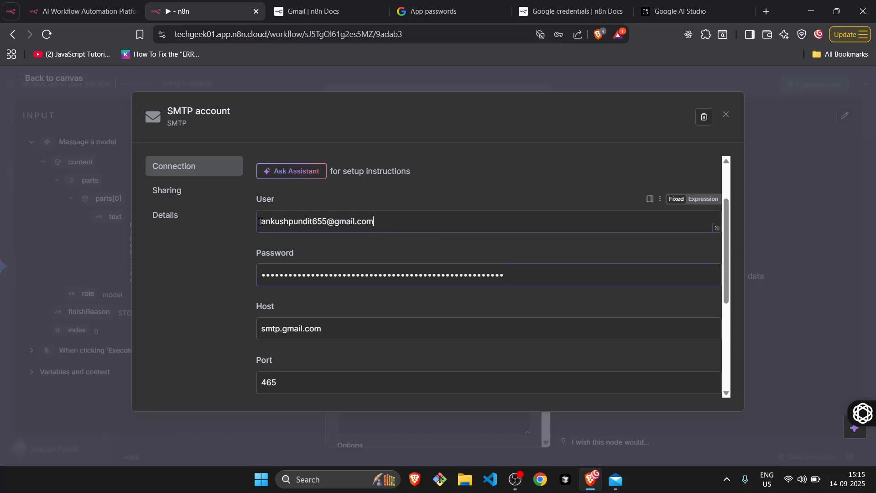
scroll(400, 323, "down", 4)
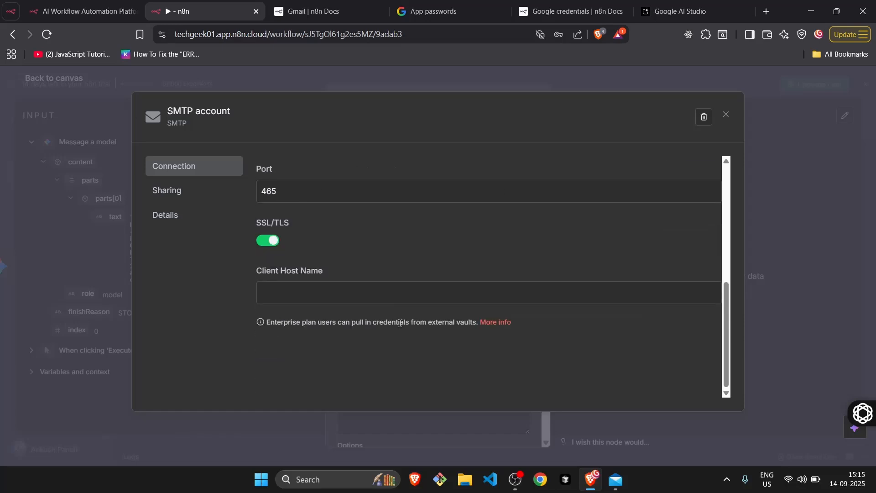
scroll(400, 323, "up", 5)
Retry the SMTP account's connection test, view the error details, and close the credential dialog.
left_click(696, 174)
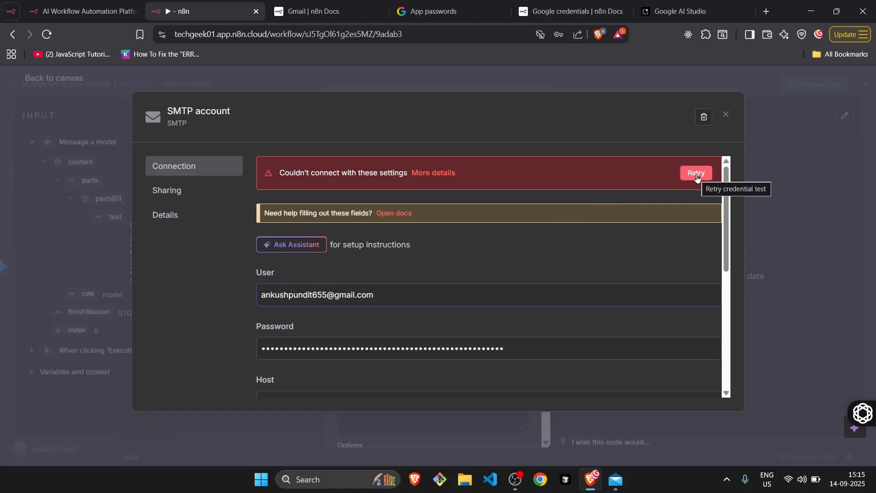
left_click(696, 174)
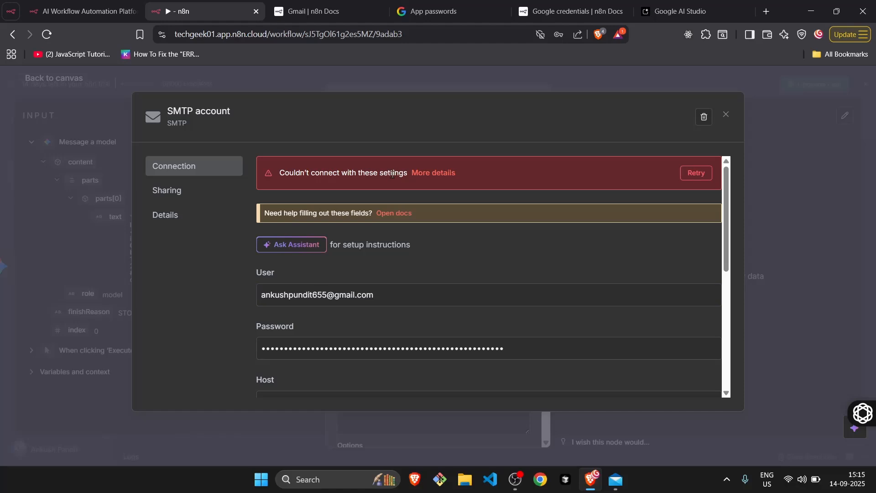
left_click(438, 175)
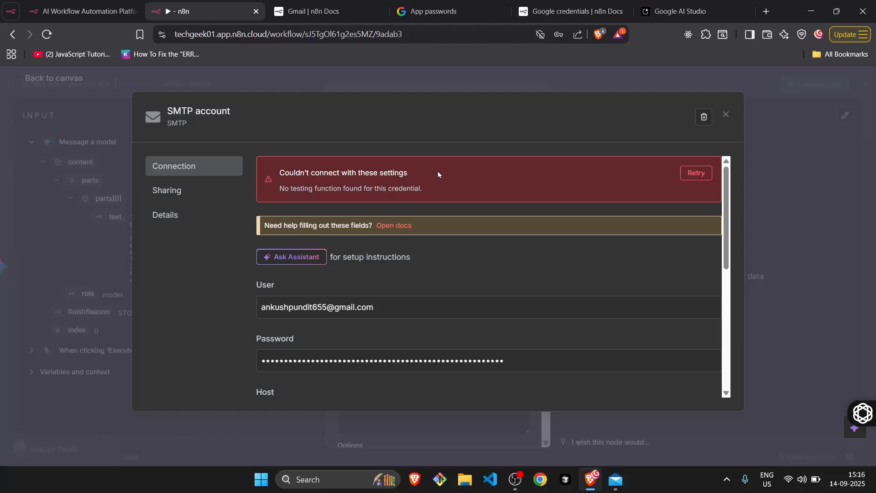
left_click(727, 115)
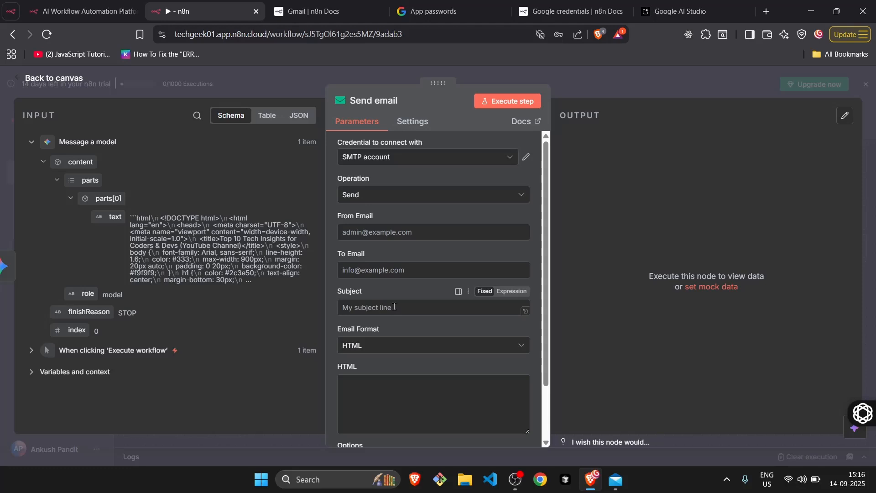
Fill in the Send email node's From Email with the Gmail address and copy the same address into To Email.
scroll(394, 305, "down", 2)
scroll(395, 306, "up", 2)
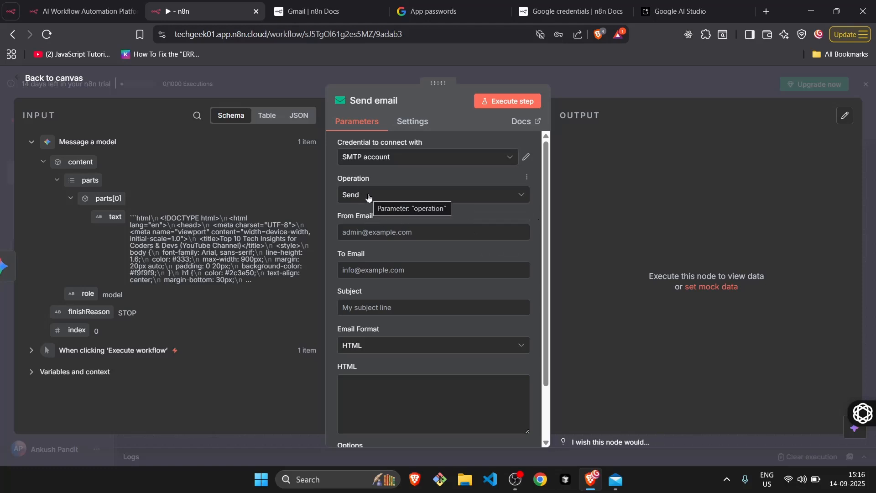
left_click(381, 233)
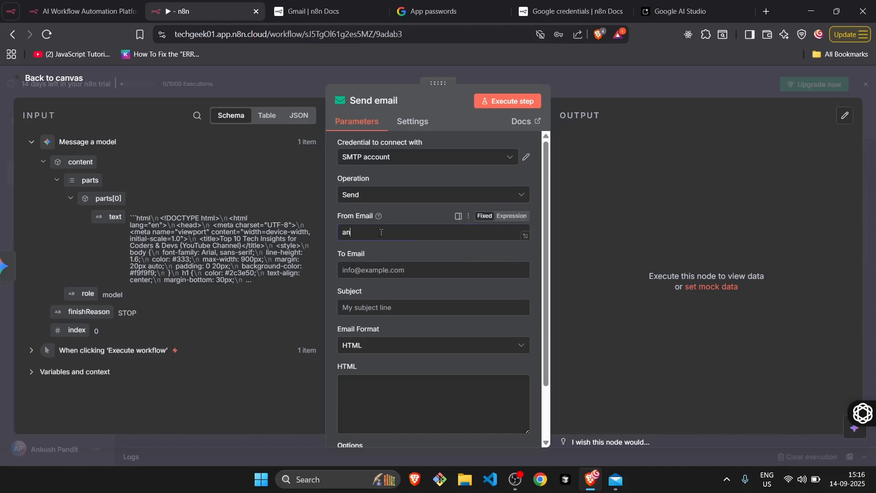
left_click_drag(453, 232, 336, 233)
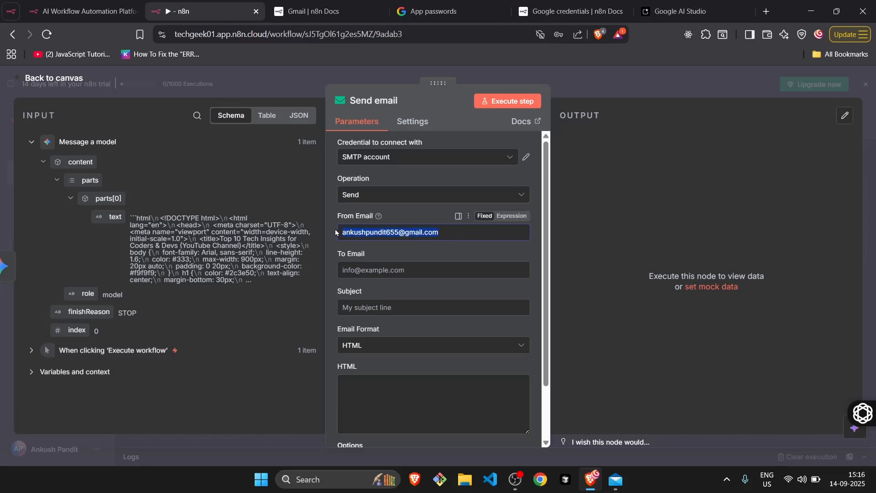
key("ctrl+c")
left_click(387, 269)
key("ctrl+v")
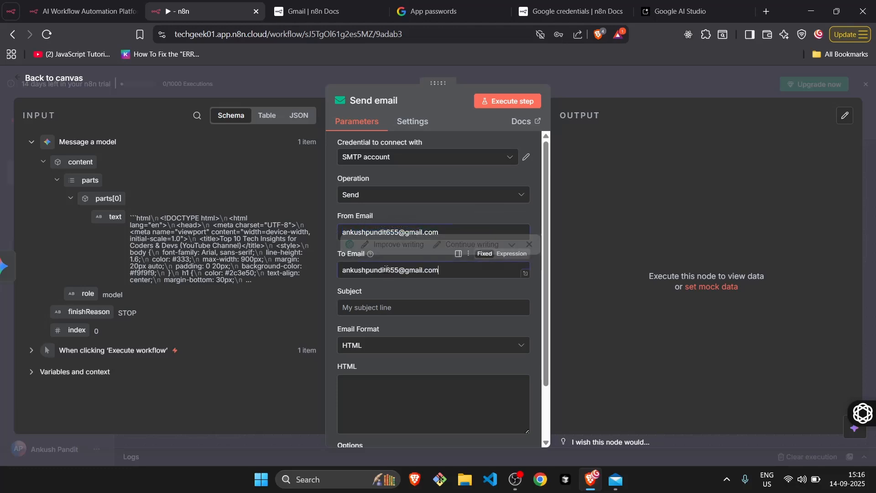
Set the email subject to "Top 10 tech ideas".
left_click(411, 315)
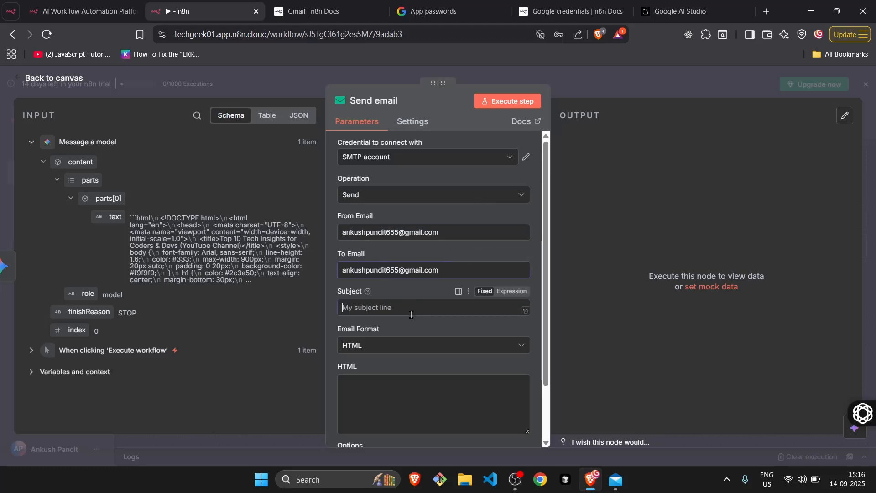
type("Top 10 Tech")
key("BackSpace")
key("BackSpace")
key("BackSpace")
key("BackSpace")
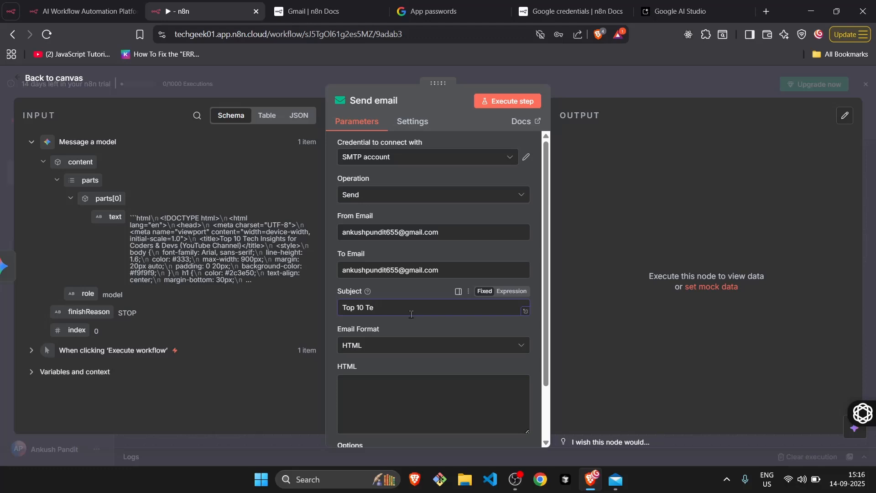
type("tech ideas")
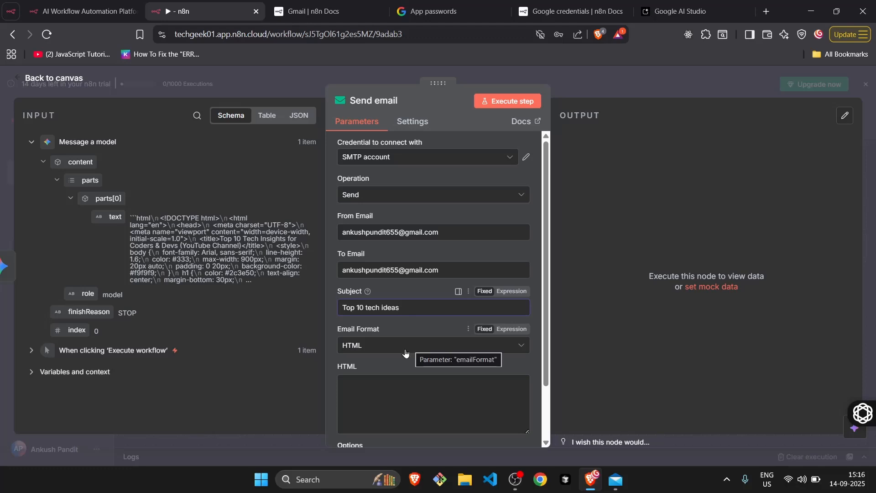
Map the Gemini output's text field into the email's HTML body as {{ $json.content.parts[0].text }} and show its result preview.
left_click(375, 388)
scroll(375, 391, "down", 2)
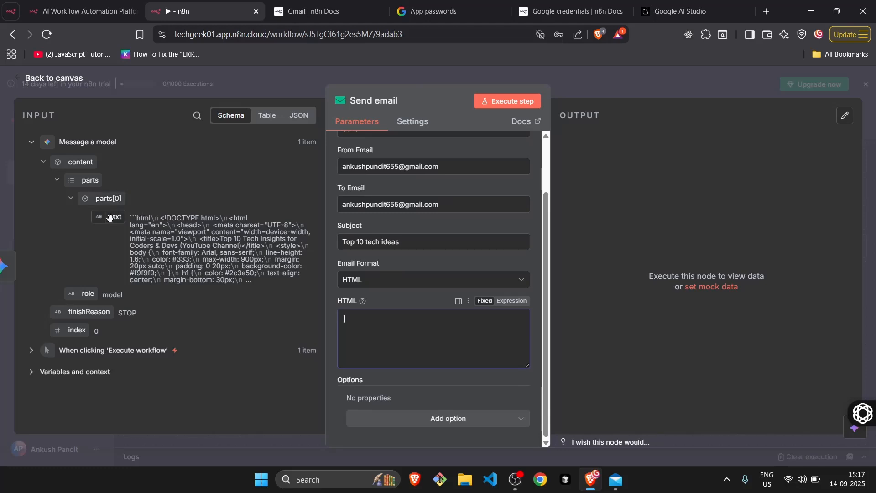
left_click_drag(110, 217, 372, 327)
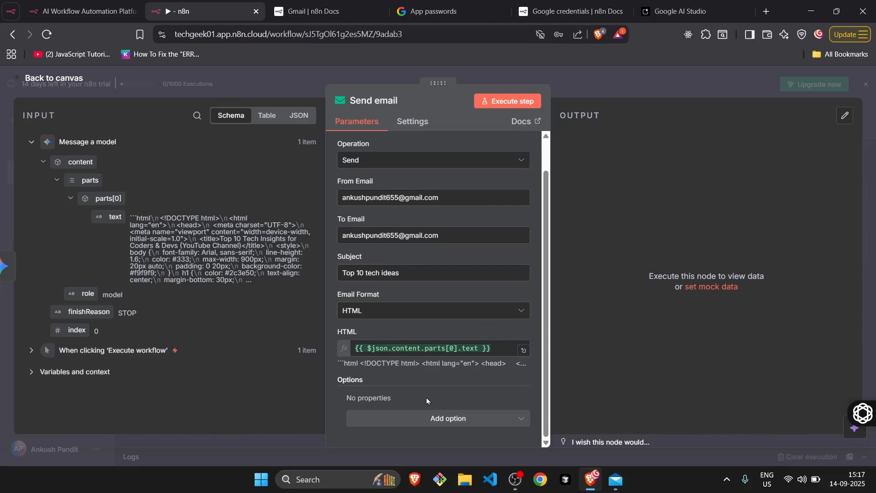
left_click(480, 351)
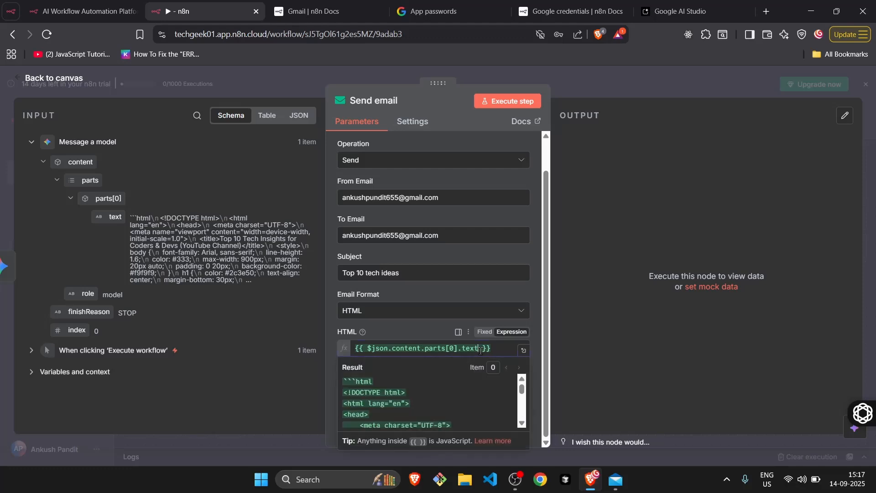
Append .replaceAll('```html','') to the text expression in the email's HTML body to strip the opening code fence.
type(".repla")
type("ceAll()")
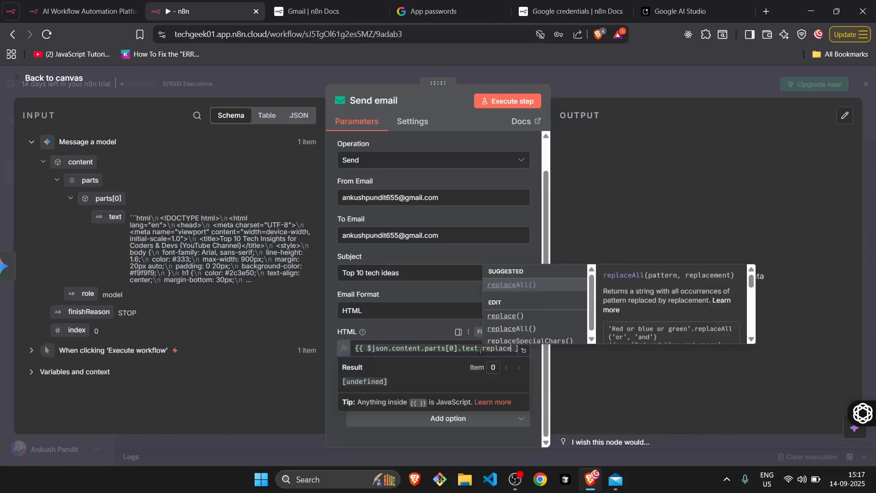
key("Return")
type("'")
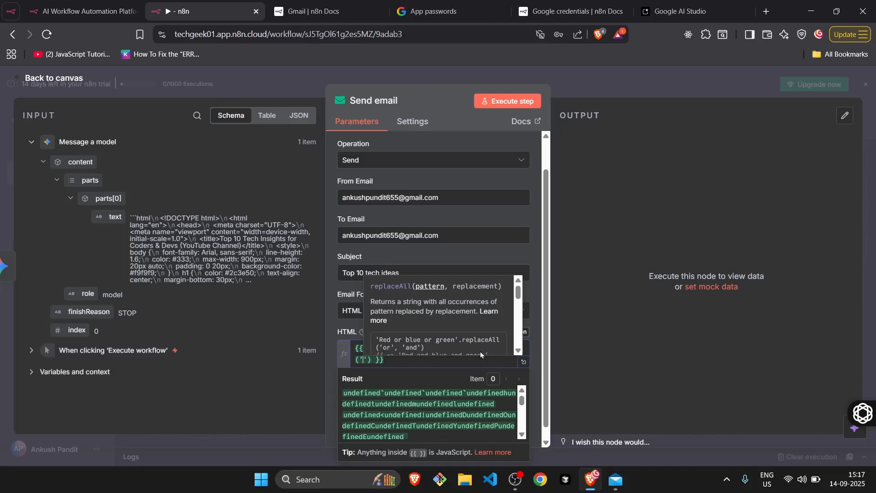
type("```")
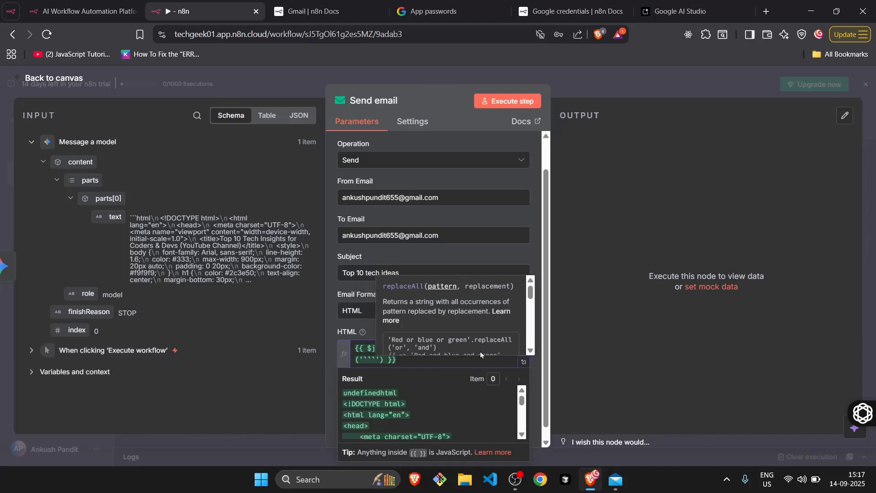
type("html")
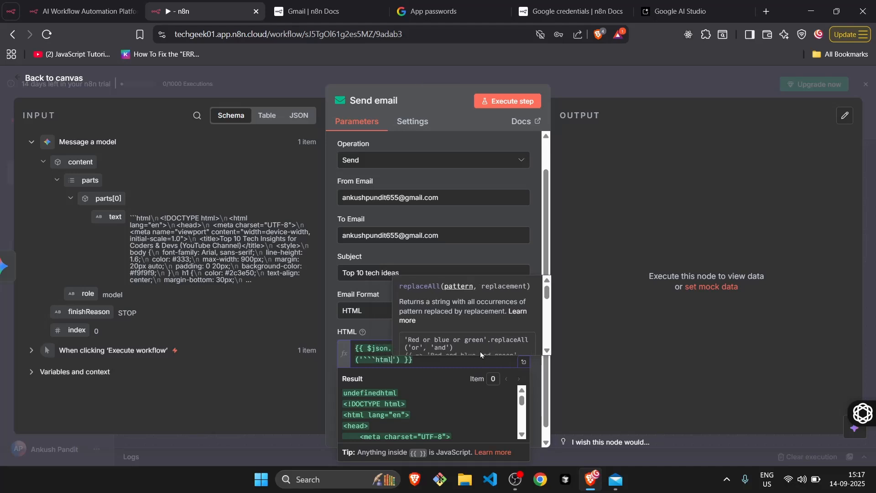
type("',''")
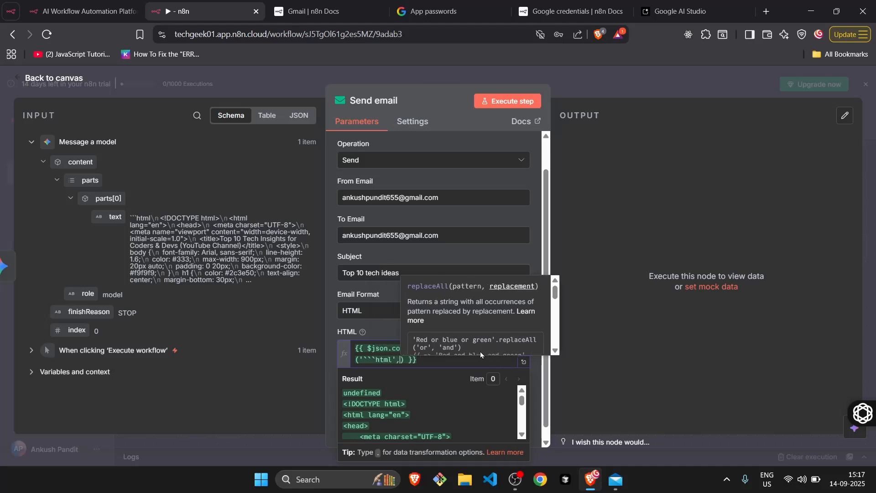
type(")")
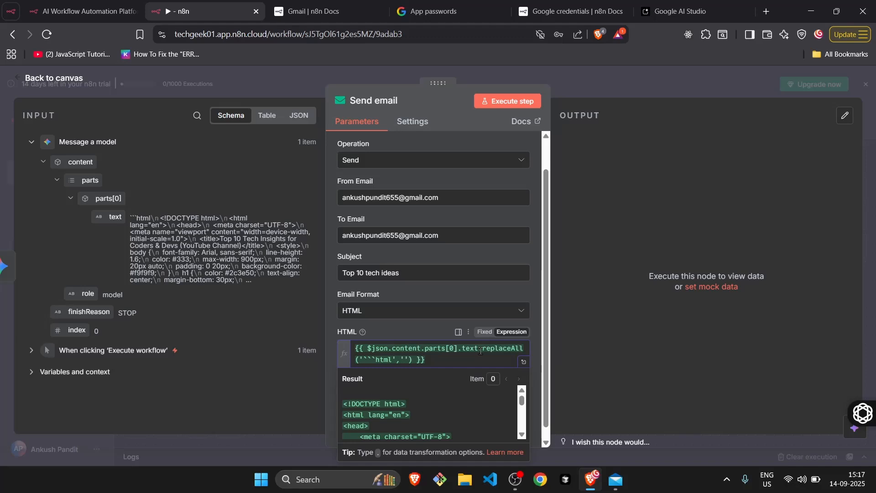
type(".")
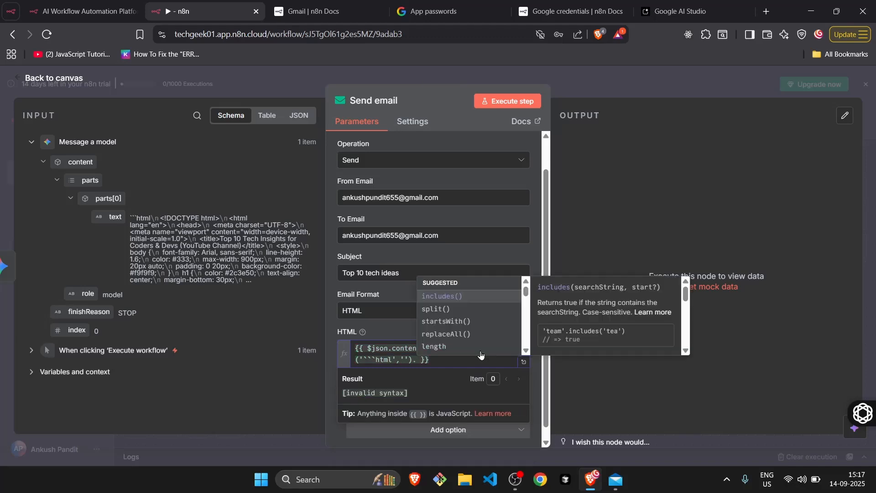
type("replaceAl")
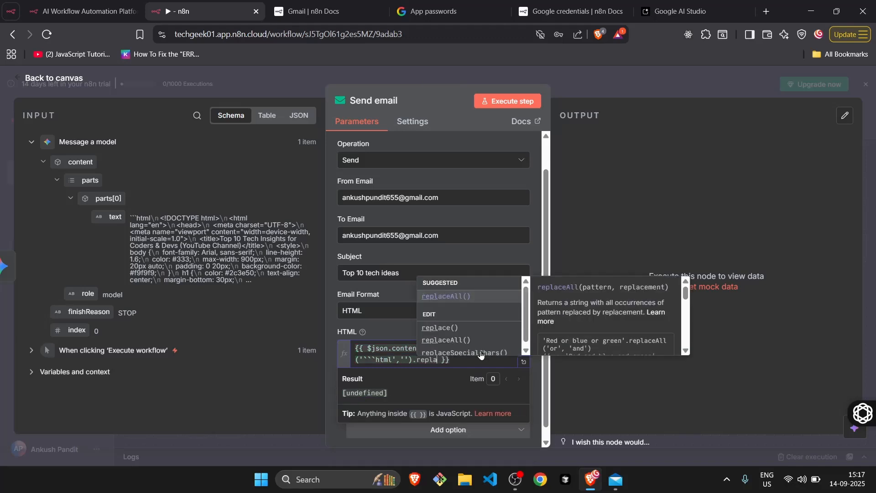
Chain .replaceAll('```','') onto the HTML body expression to remove the closing code fence, and check the result preview through to its end.
key("Return")
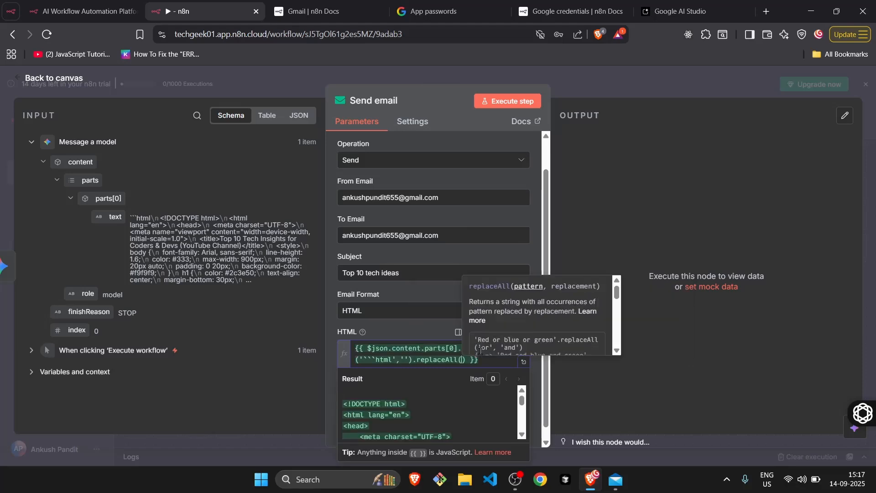
type("'```")
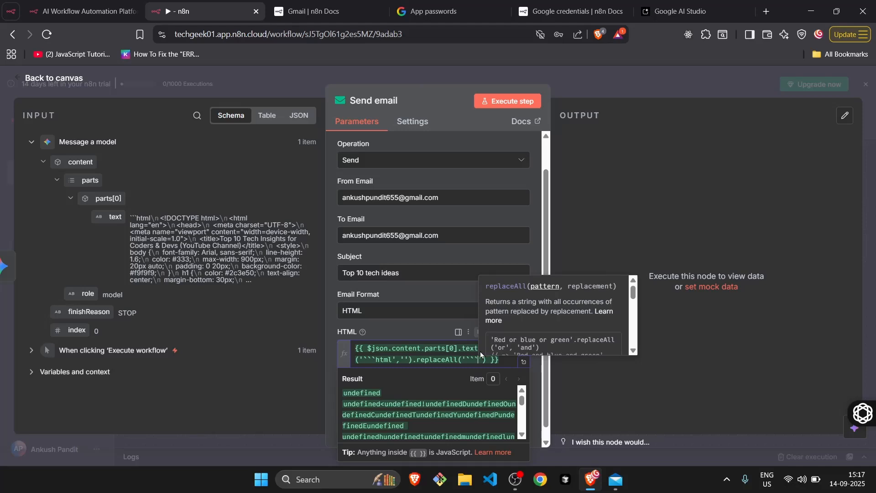
type("','")
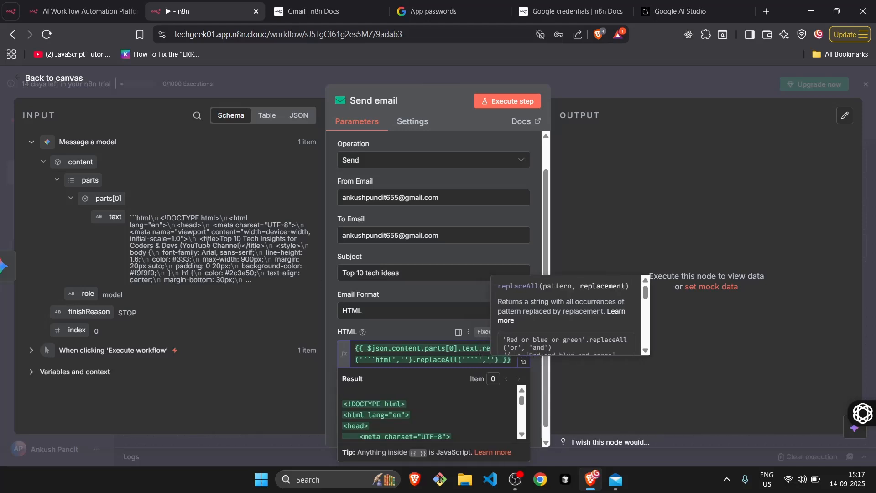
left_click(499, 360)
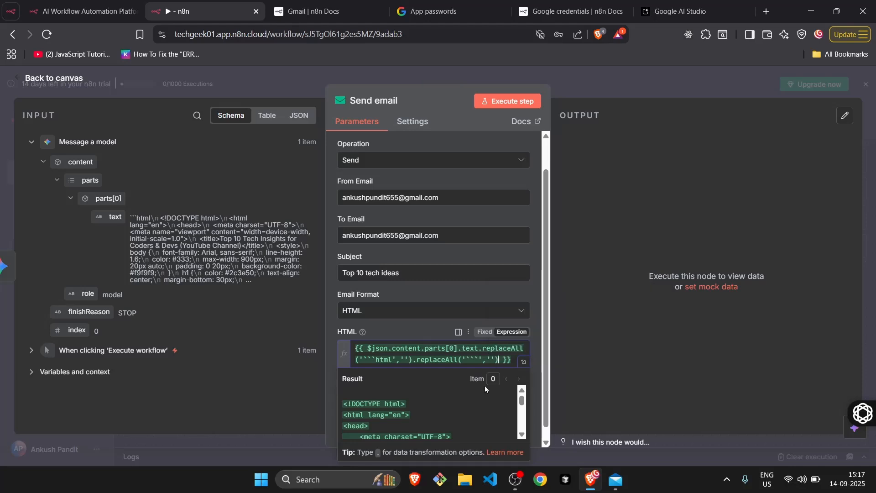
scroll(468, 411, "down", 3)
scroll(468, 410, "up", 3)
scroll(468, 411, "down", 10)
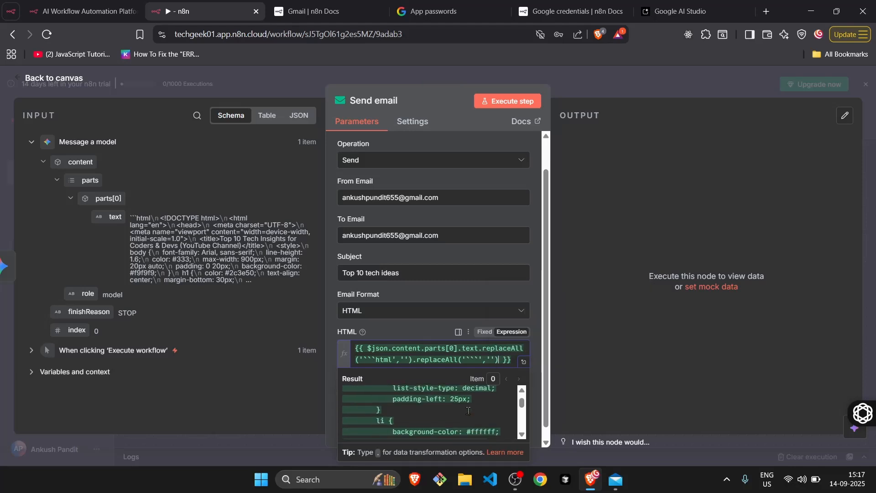
scroll(468, 411, "down", 15)
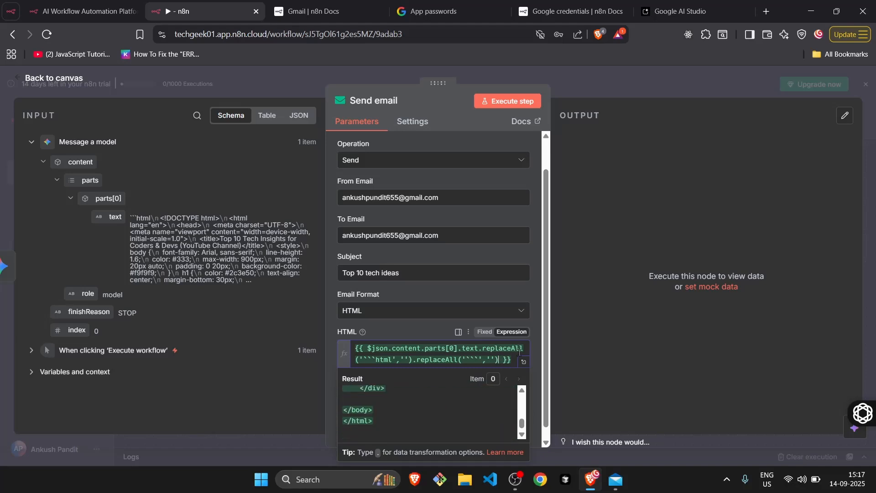
left_click(536, 345)
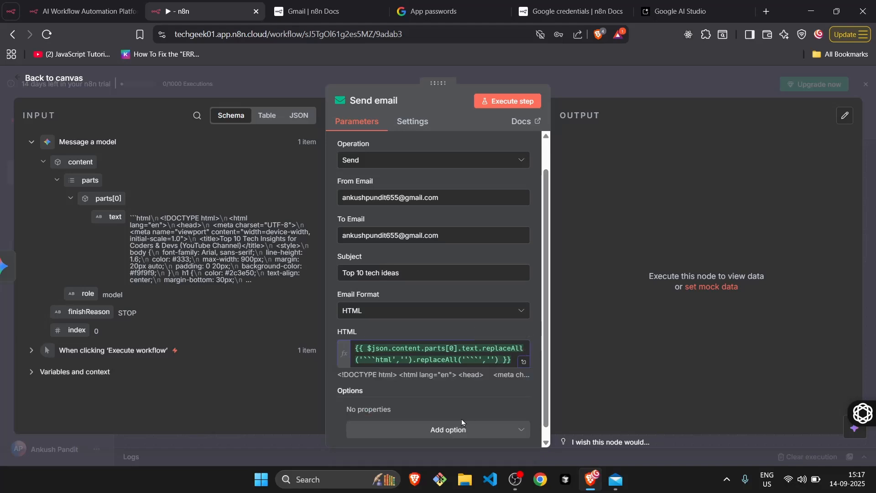
Execute the Send email node to send a test message, and return to the workflow canvas.
scroll(417, 362, "down", 1)
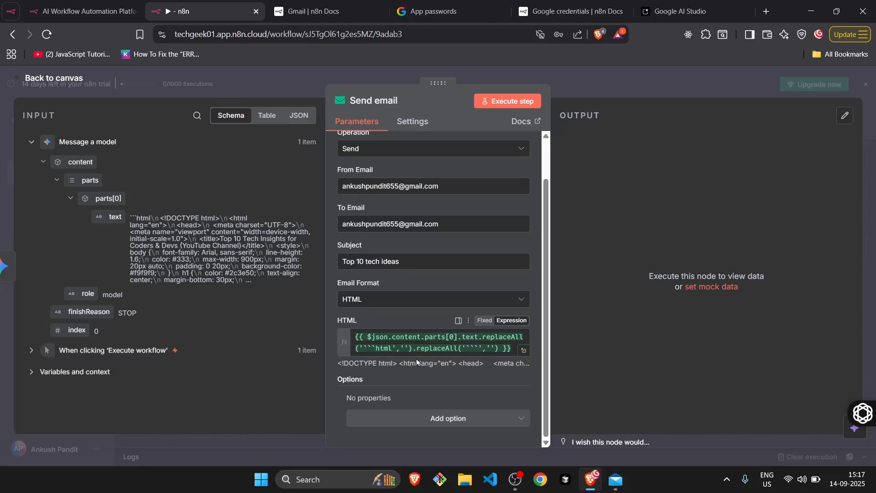
left_click(493, 101)
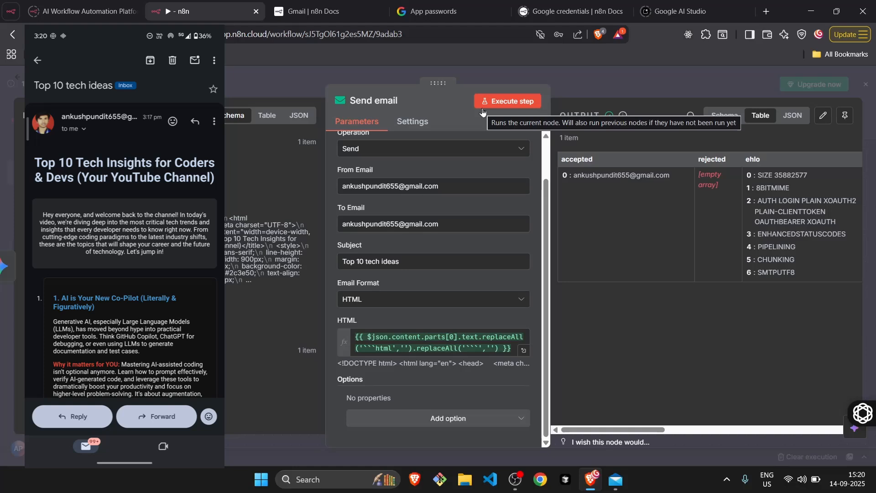
left_click(23, 80)
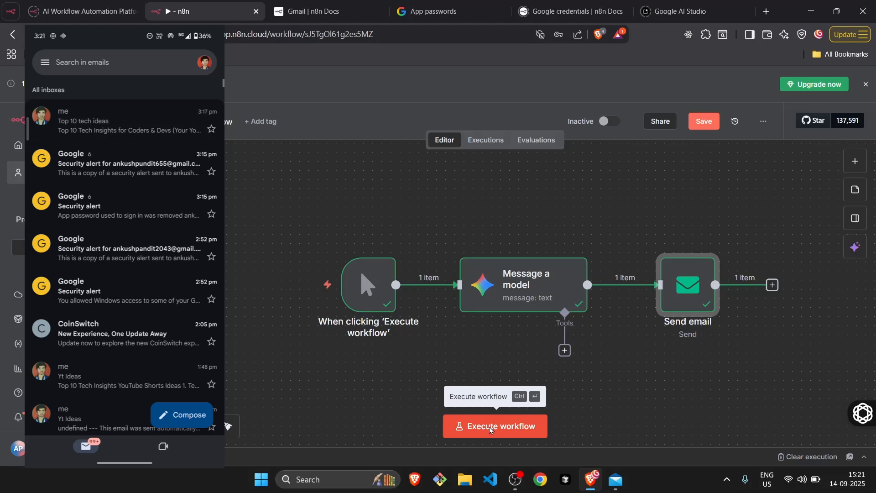
Execute the whole workflow, view the Message a model node while it runs, and return to the canvas.
left_click(489, 426)
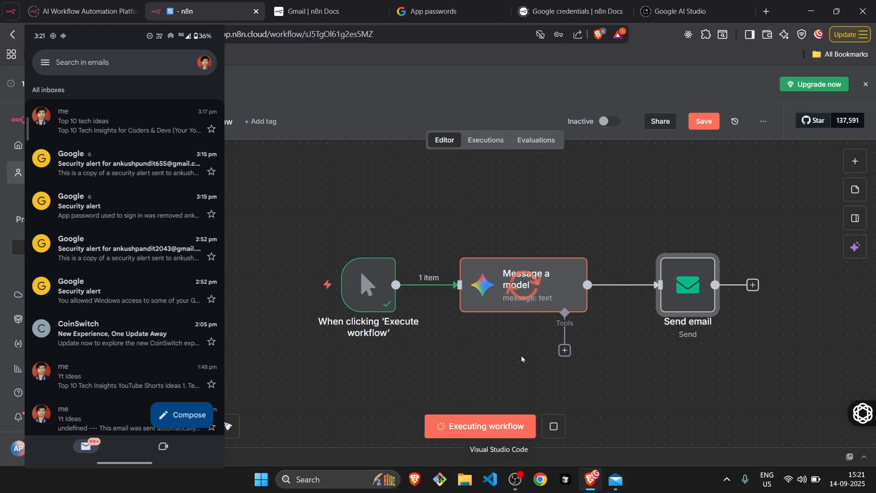
left_click(530, 287)
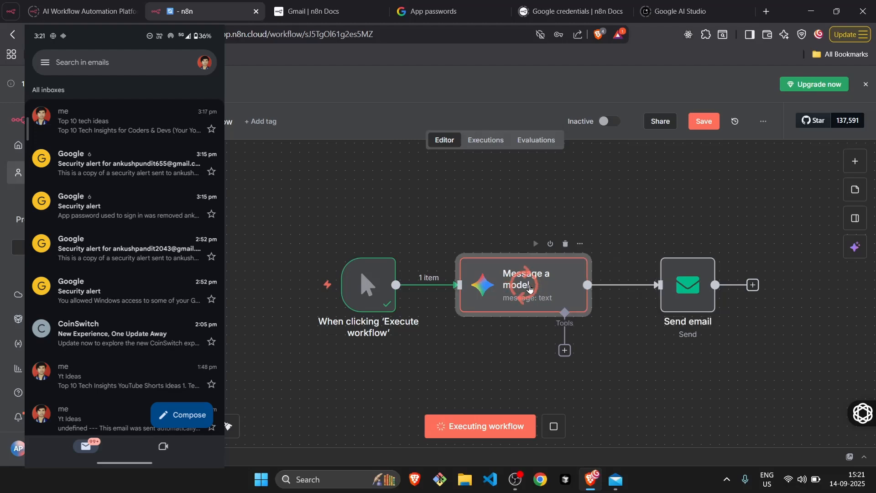
double_click(529, 285)
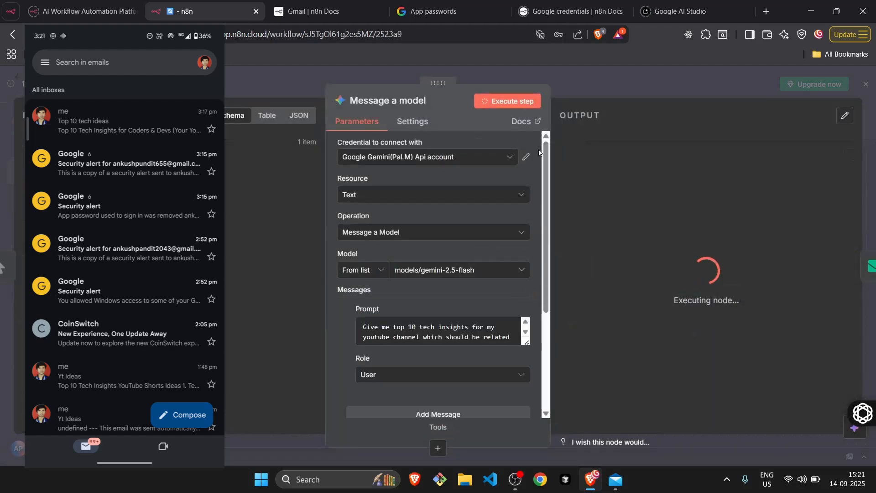
left_click(18, 82)
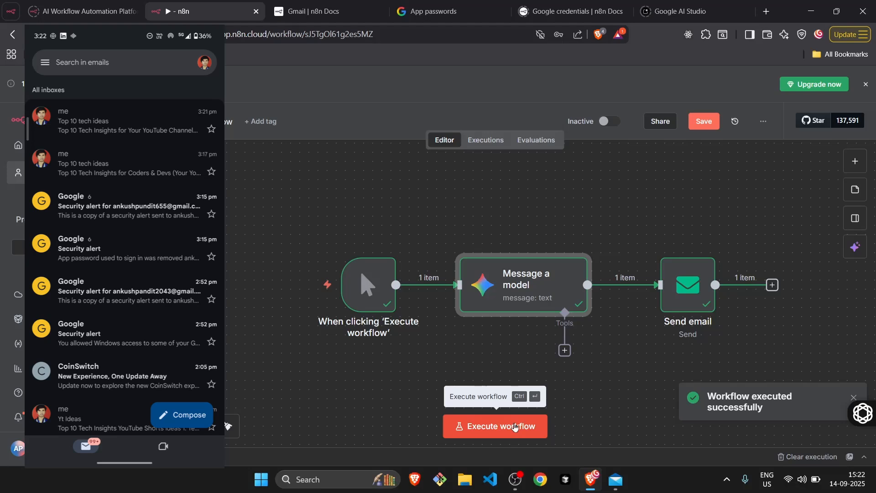
Run the complete workflow once more from the canvas.
left_click(514, 428)
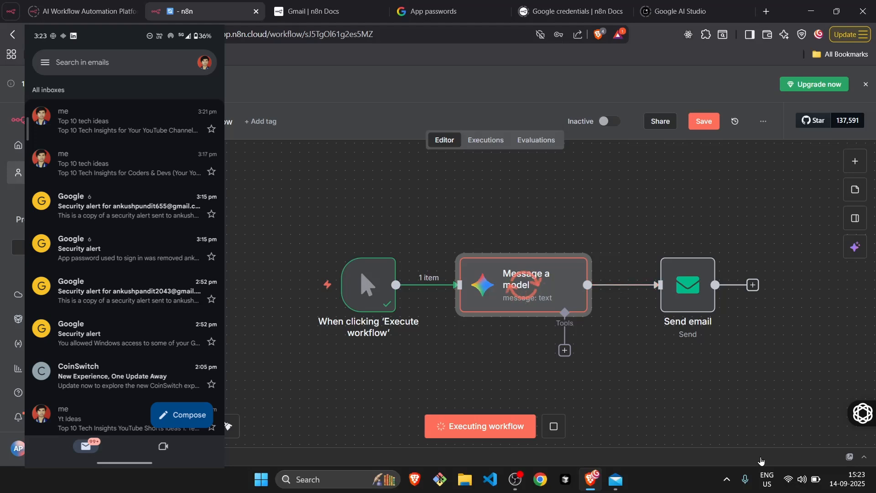
left_click(802, 479)
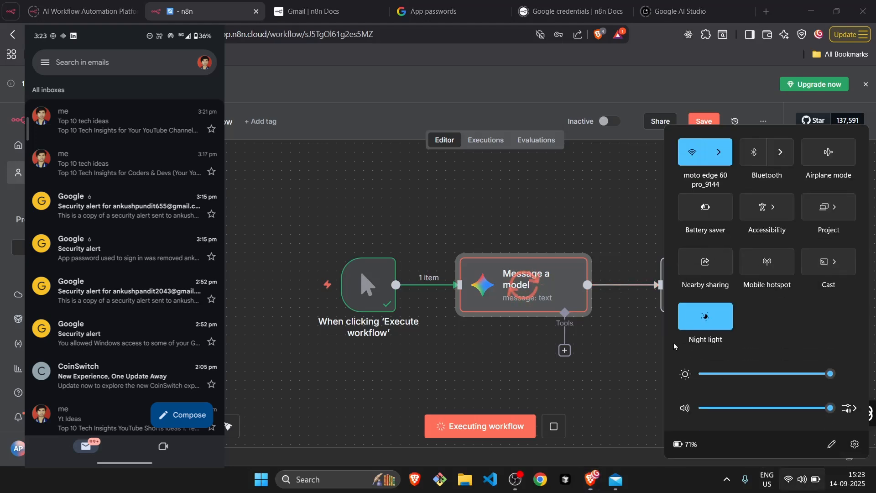
left_click(634, 352)
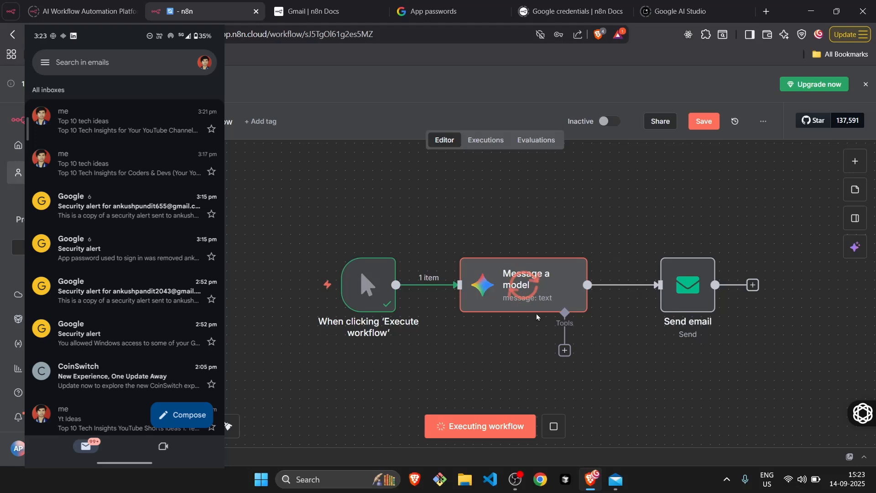
Examine the Message a model node's parameters, settings and generated output, and close the node.
double_click(553, 290)
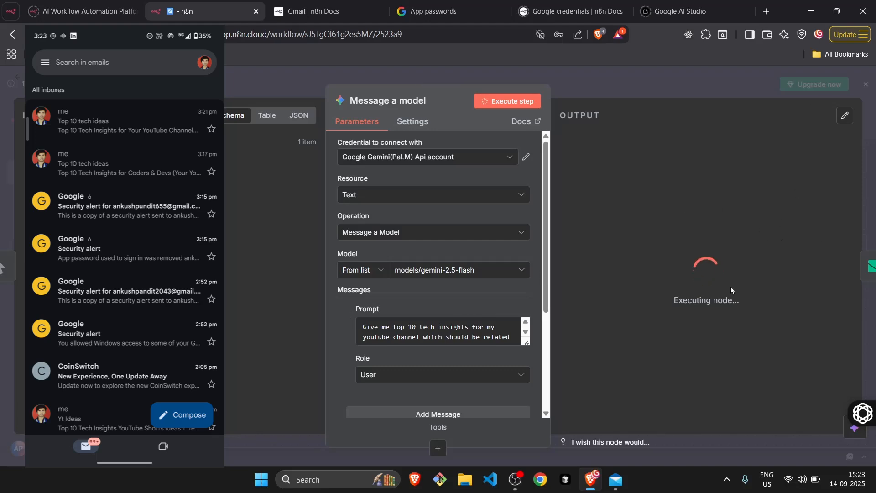
scroll(412, 366, "down", 3)
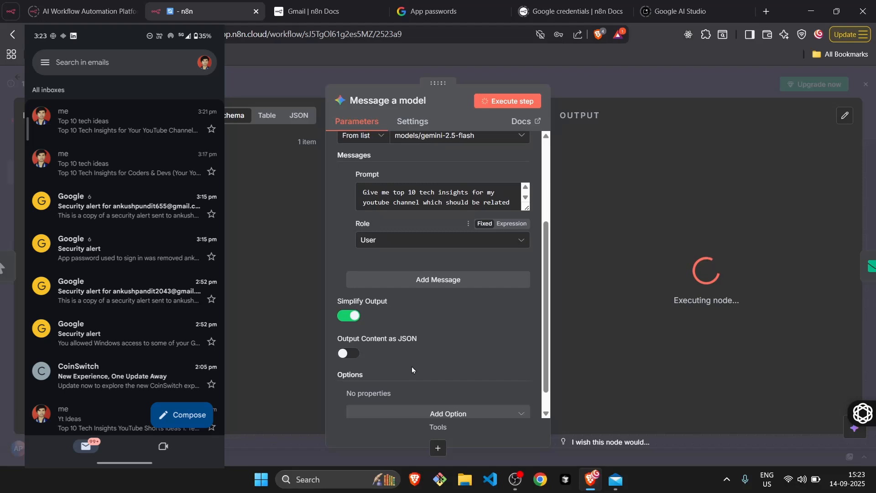
scroll(411, 366, "down", 1)
scroll(412, 366, "up", 4)
scroll(411, 366, "down", 2)
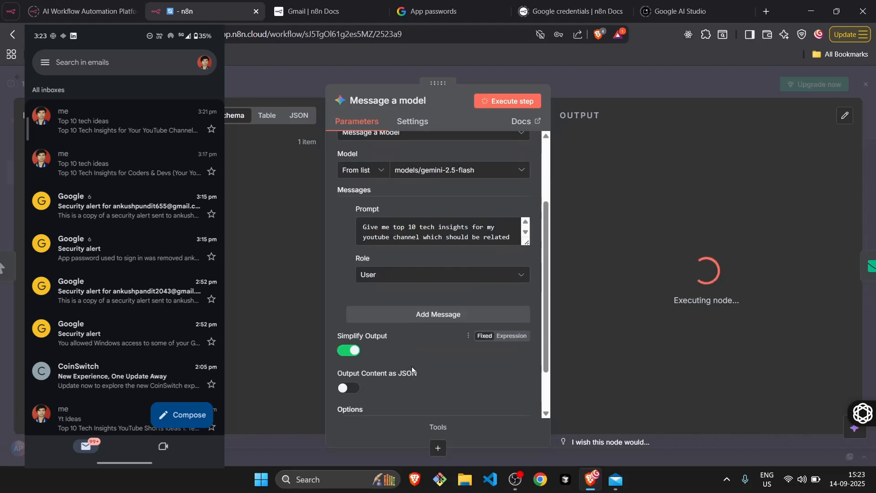
scroll(411, 369, "up", 2)
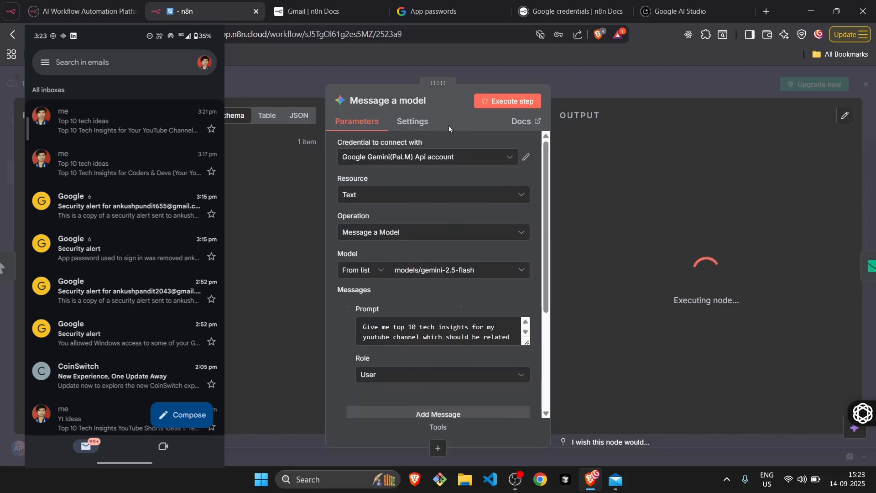
left_click(412, 122)
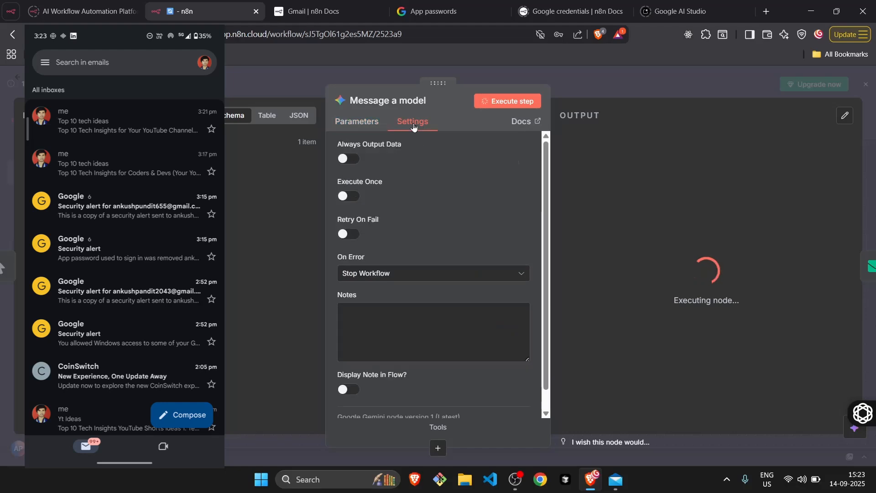
left_click(359, 122)
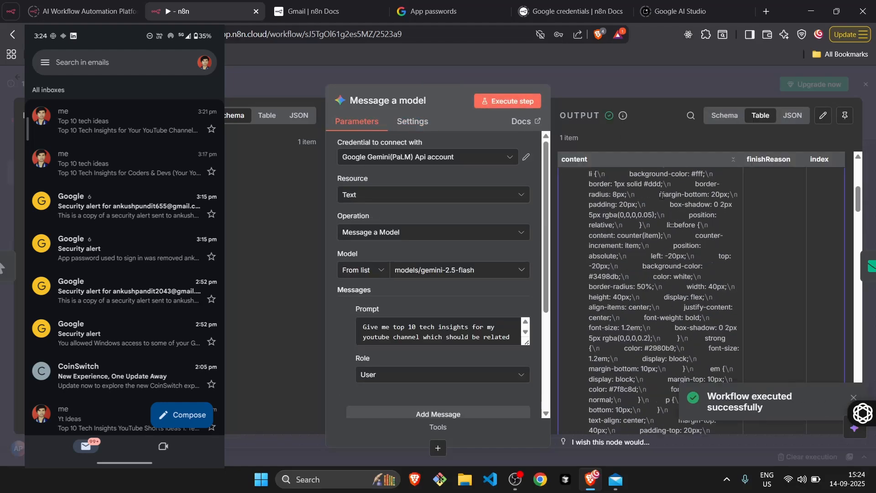
scroll(661, 195, "down", 10)
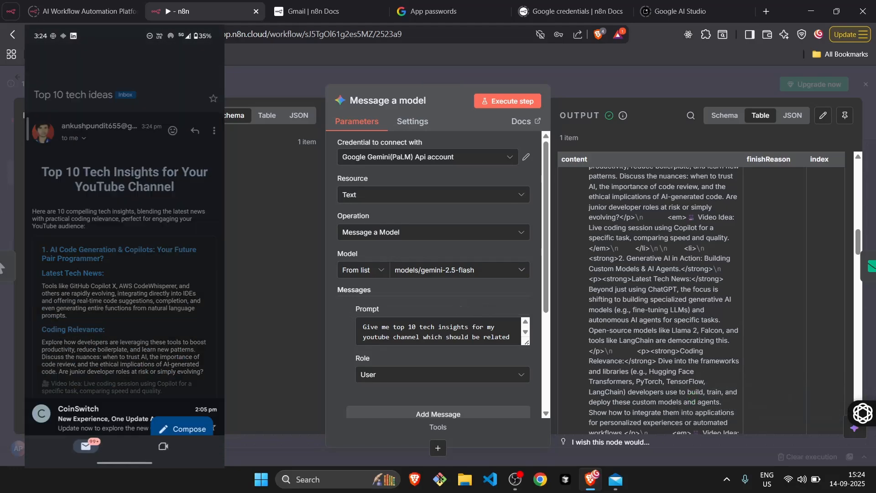
key("Escape")
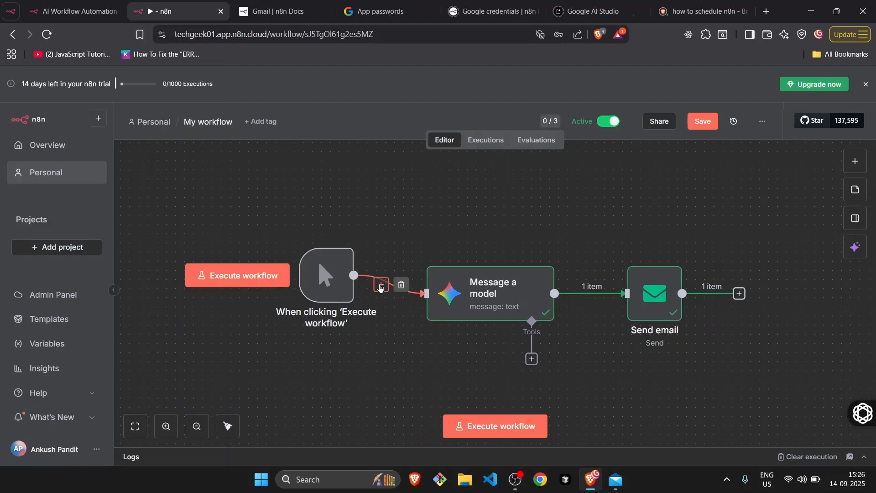
Find the Schedule Trigger among the trigger nodes and add it between the manual trigger and the Message a model node.
left_click(381, 283)
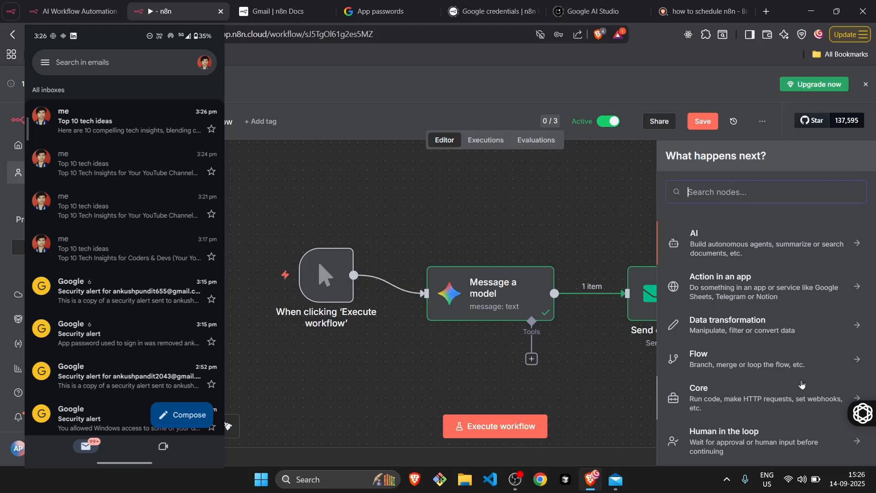
scroll(801, 380, "down", 3)
scroll(800, 381, "up", 3)
type("trigger")
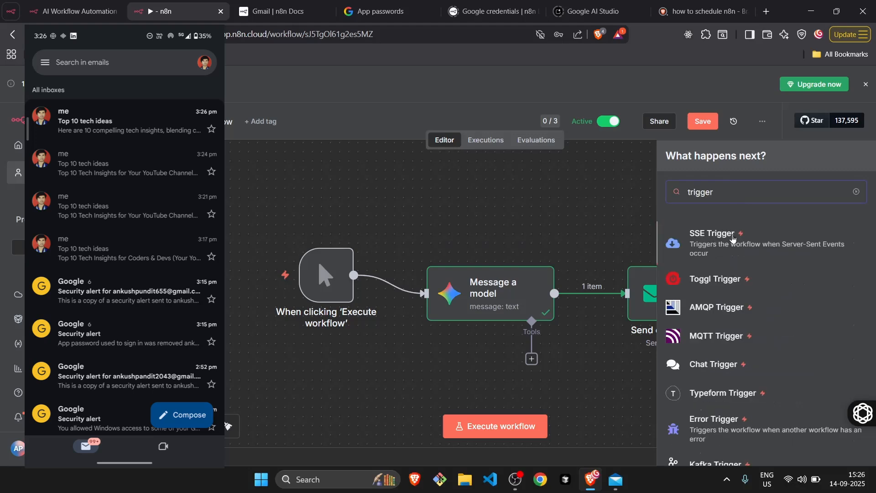
scroll(731, 267, "down", 5)
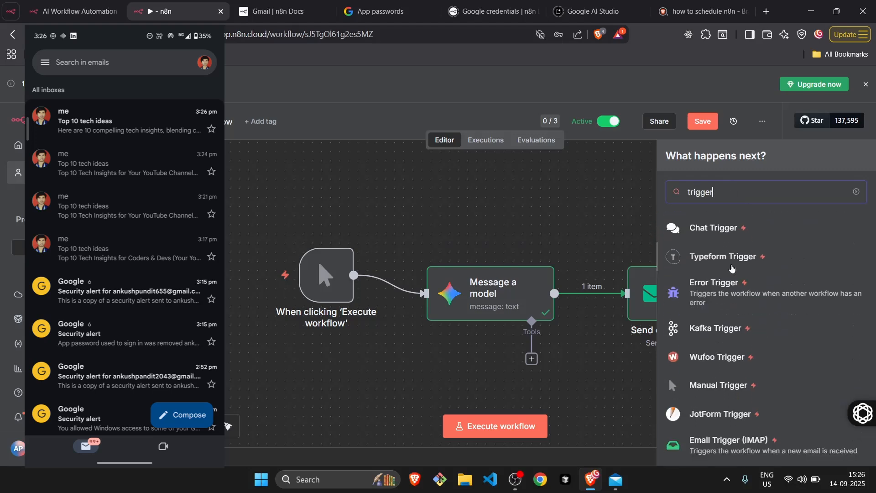
scroll(731, 268, "down", 5)
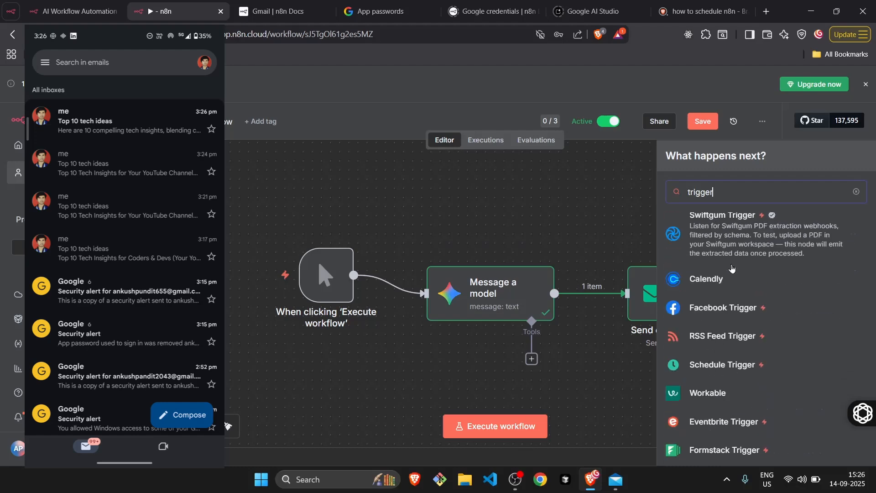
scroll(731, 267, "up", 10)
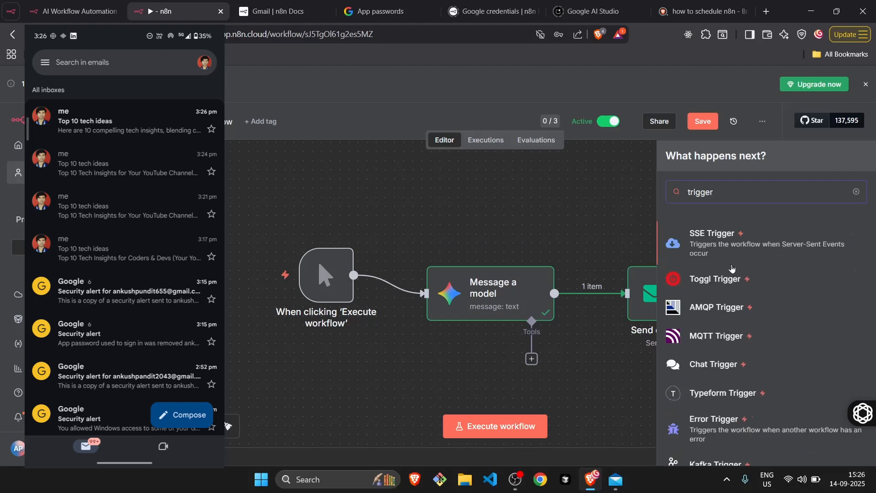
left_click(689, 192)
type("schedu")
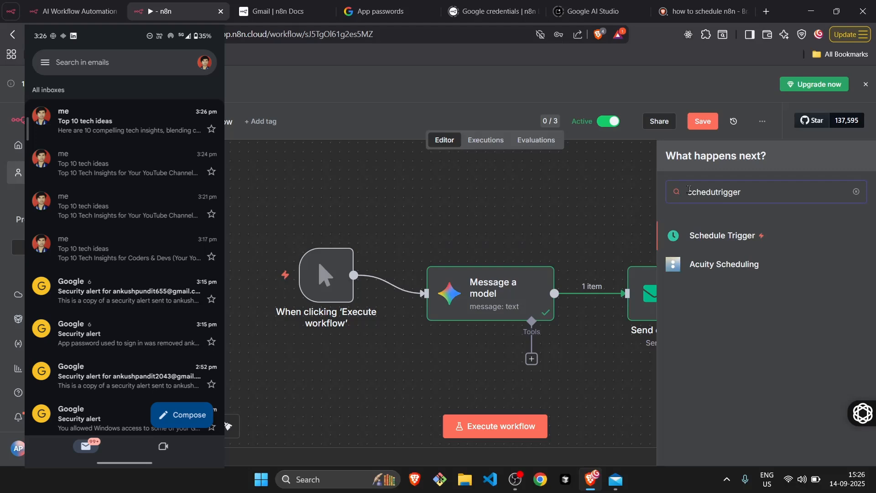
left_click(709, 235)
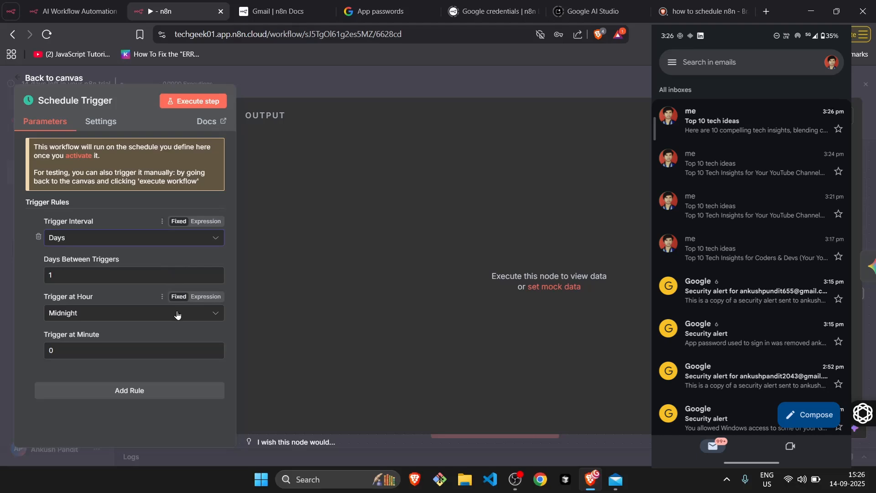
Set the daily rule's trigger hour to 7am and add a second trigger rule to the Schedule Trigger.
left_click(177, 314)
scroll(82, 202, "down", 2)
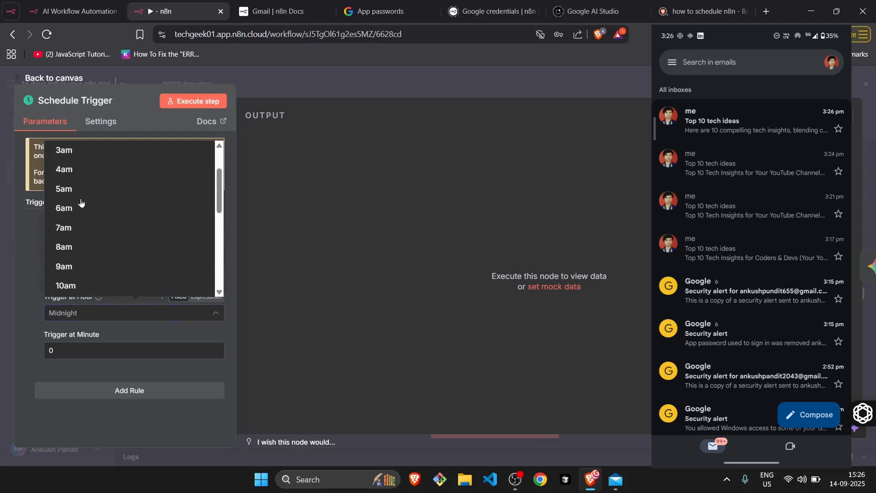
left_click(85, 219)
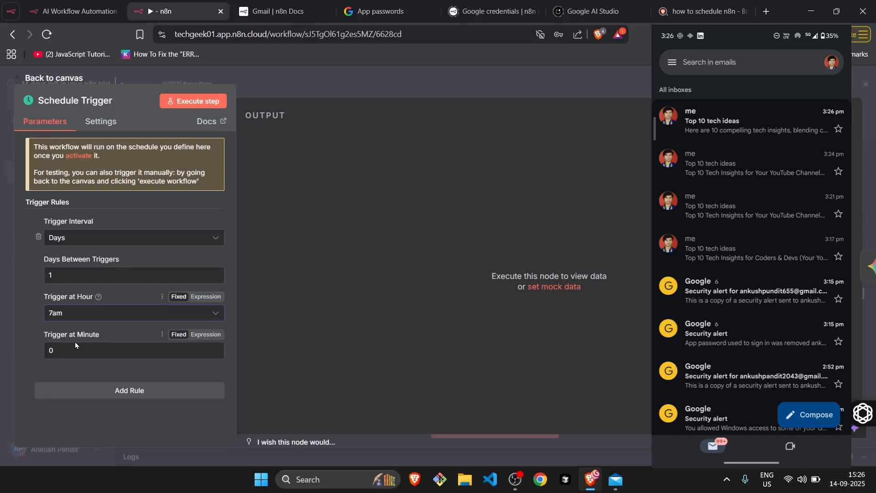
left_click(99, 393)
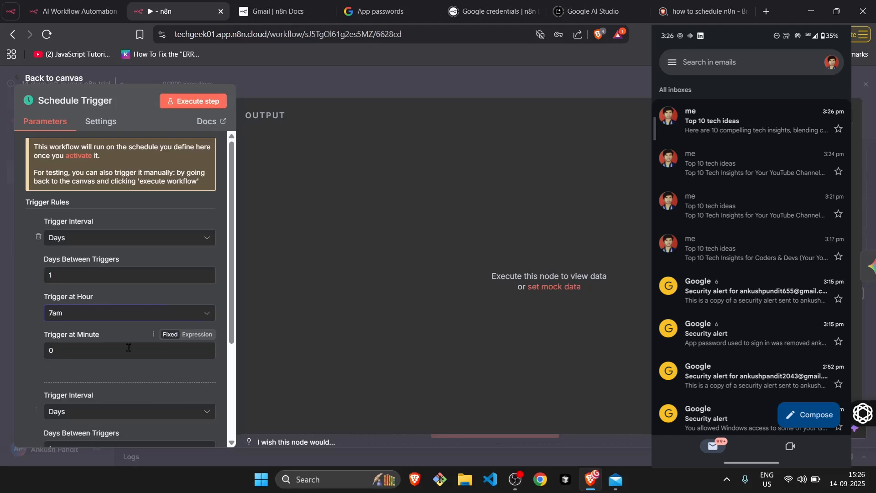
Execute the Schedule Trigger node on its own and return to the workflow canvas.
left_click(191, 102)
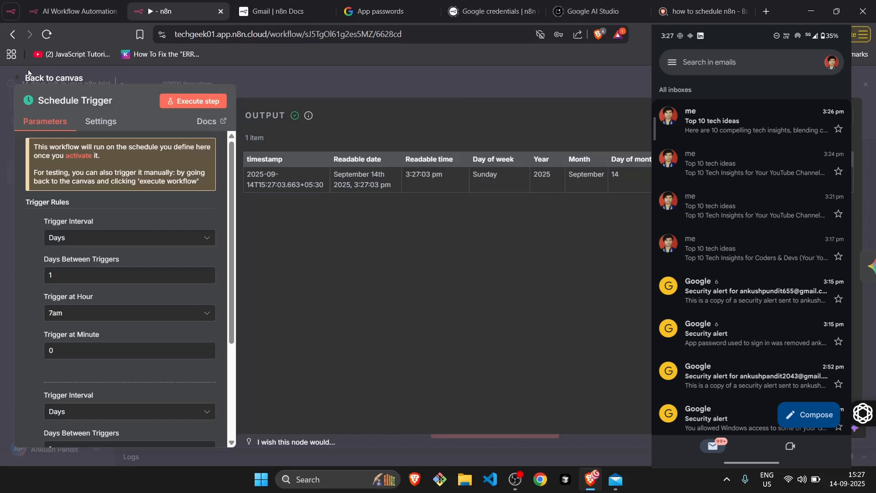
left_click(14, 79)
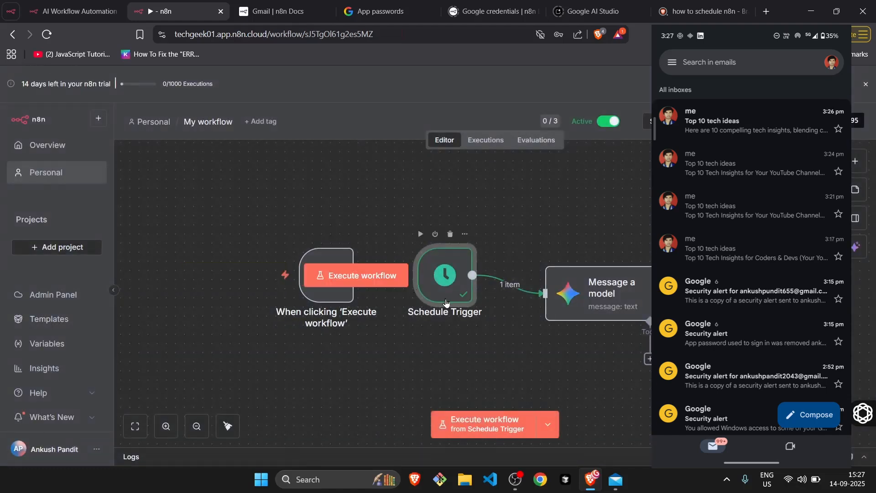
scroll(446, 302, "right", 2)
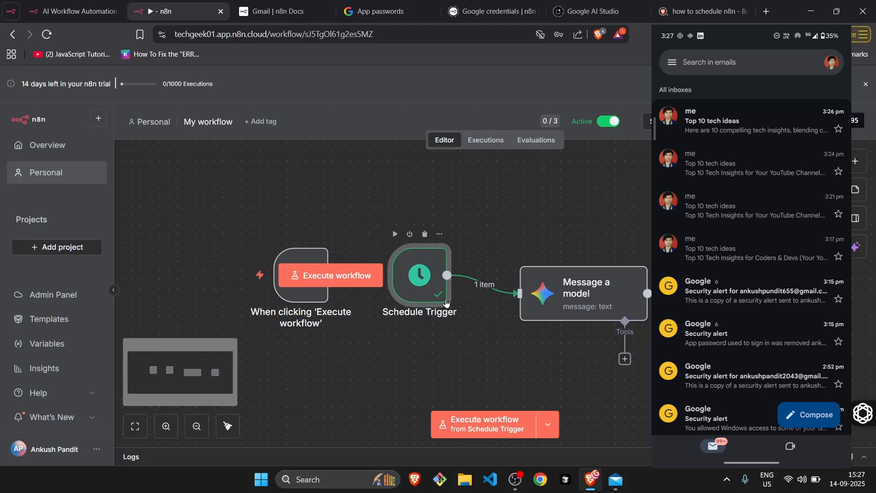